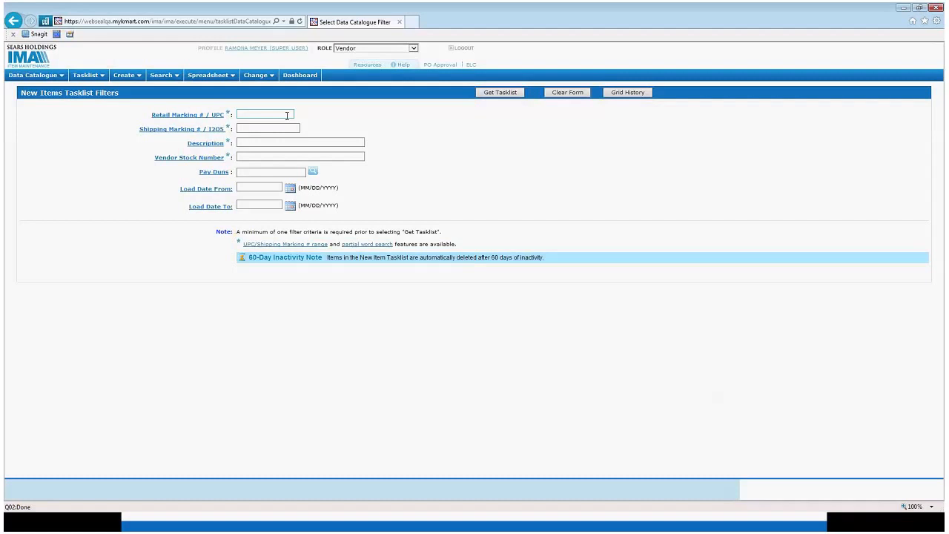
pyautogui.click(284, 129)
pyautogui.click(288, 115)
pyautogui.click(277, 127)
pyautogui.hotkey('ctrl', 'v')
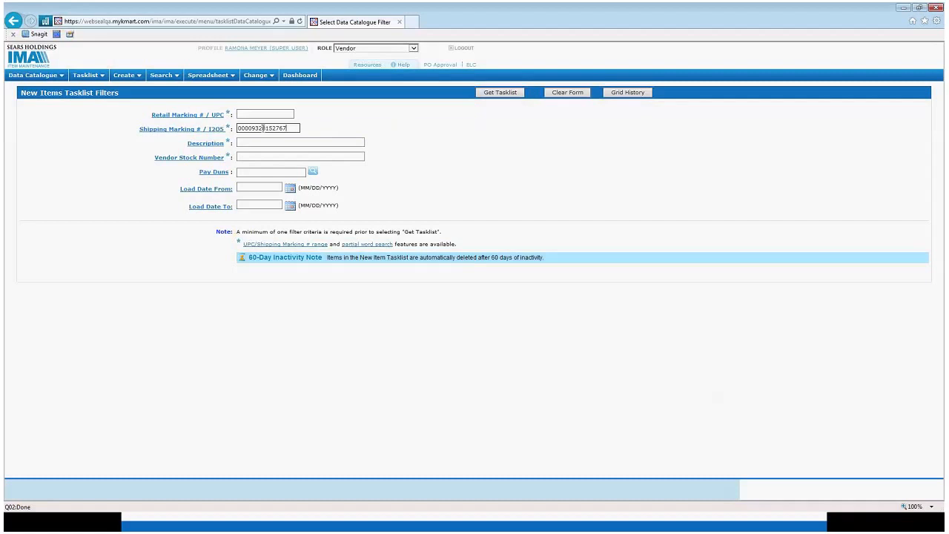
pyautogui.click(501, 93)
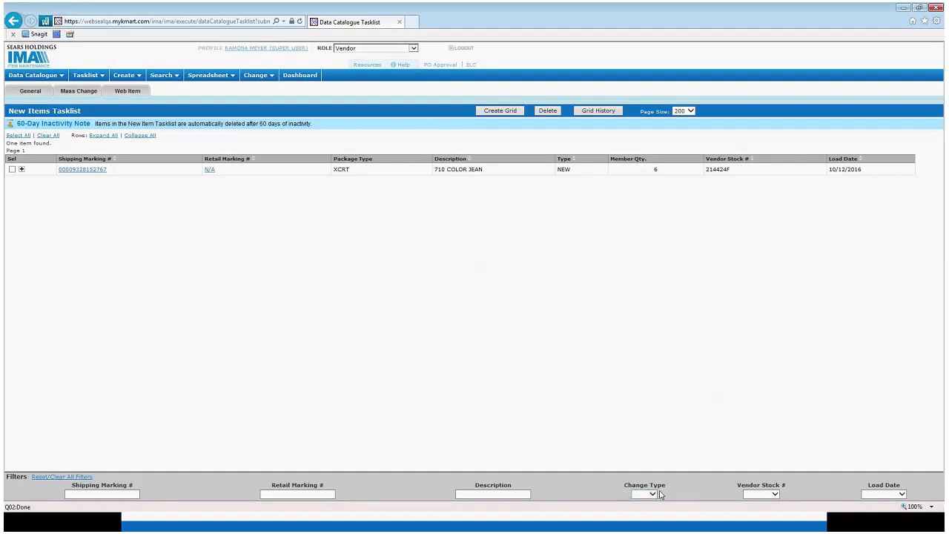
# - Look through the Change Type, Vendor Stock # and Load Date filter choices without applying any of them
pyautogui.click(654, 494)
pyautogui.click(706, 501)
pyautogui.click(706, 502)
pyautogui.click(773, 495)
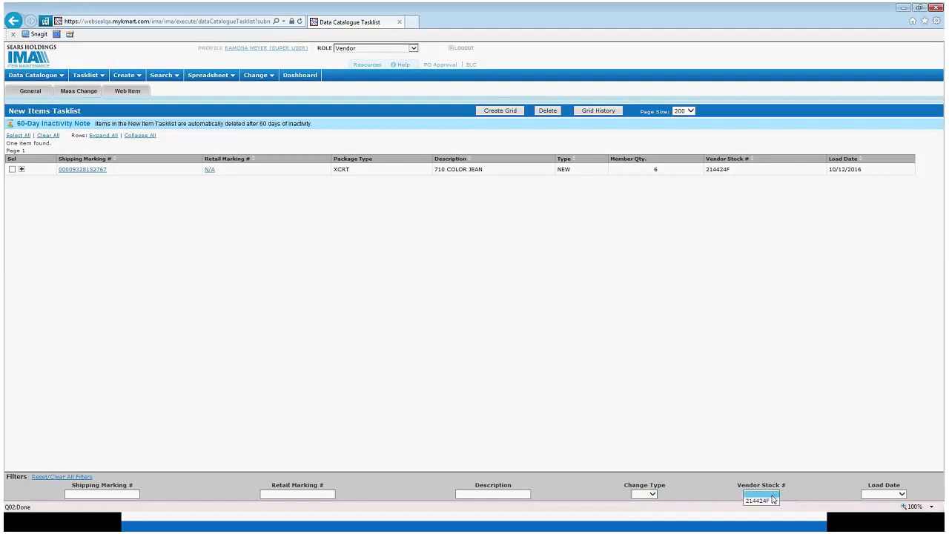
pyautogui.click(836, 489)
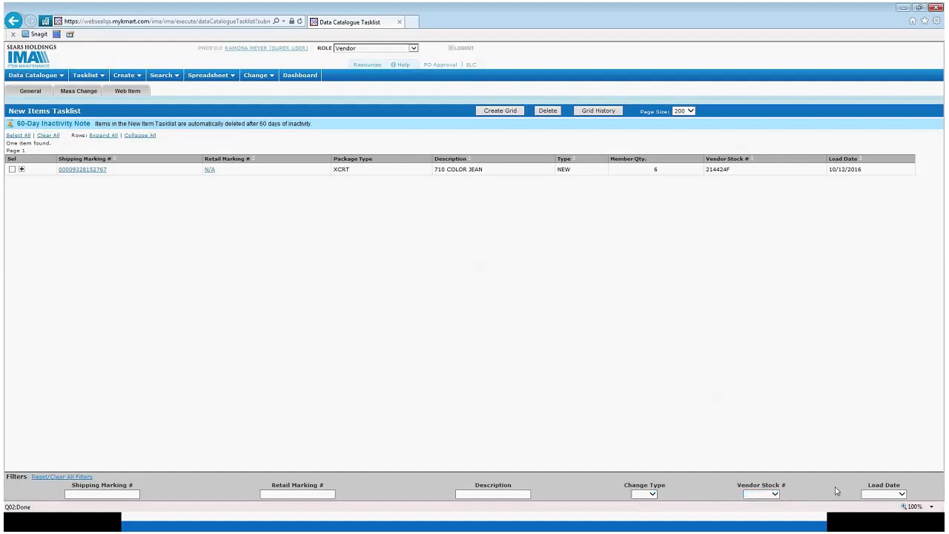
pyautogui.click(902, 495)
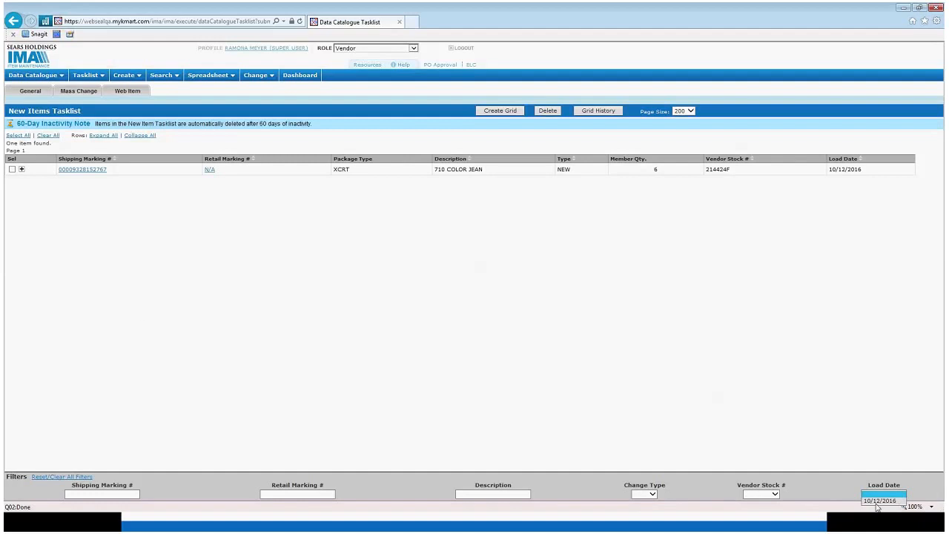
pyautogui.click(124, 327)
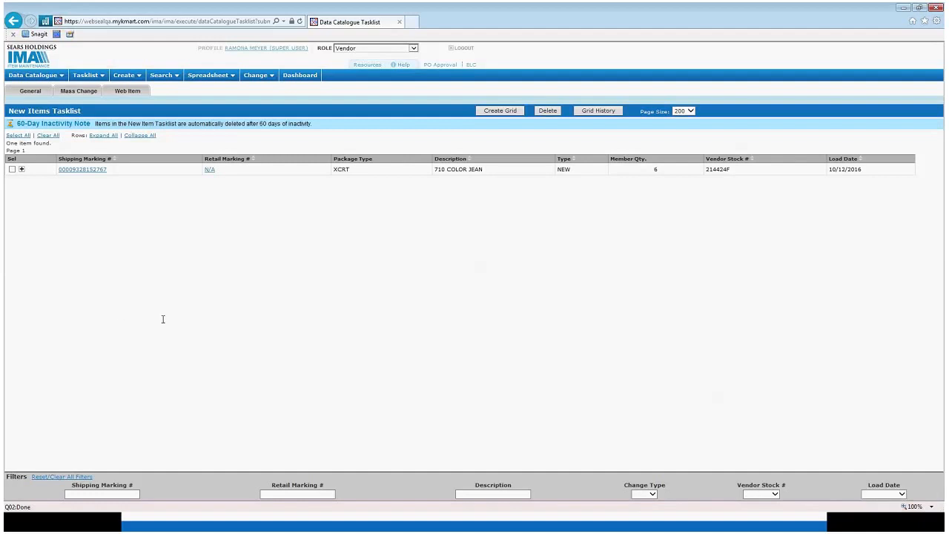
# - Expand the 710 COLOR JEAN pack to show its member items, and create a grid with the pack selected
pyautogui.click(22, 170)
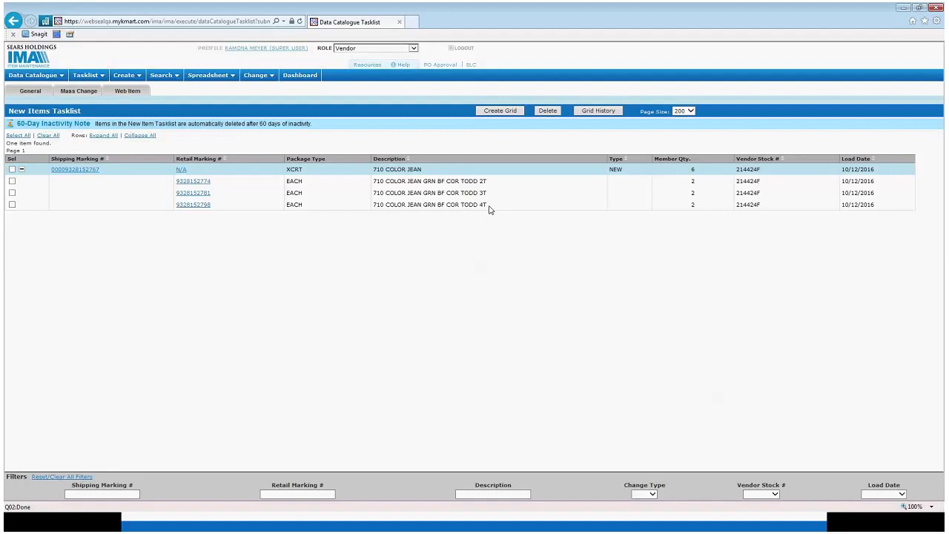
pyautogui.click(12, 170)
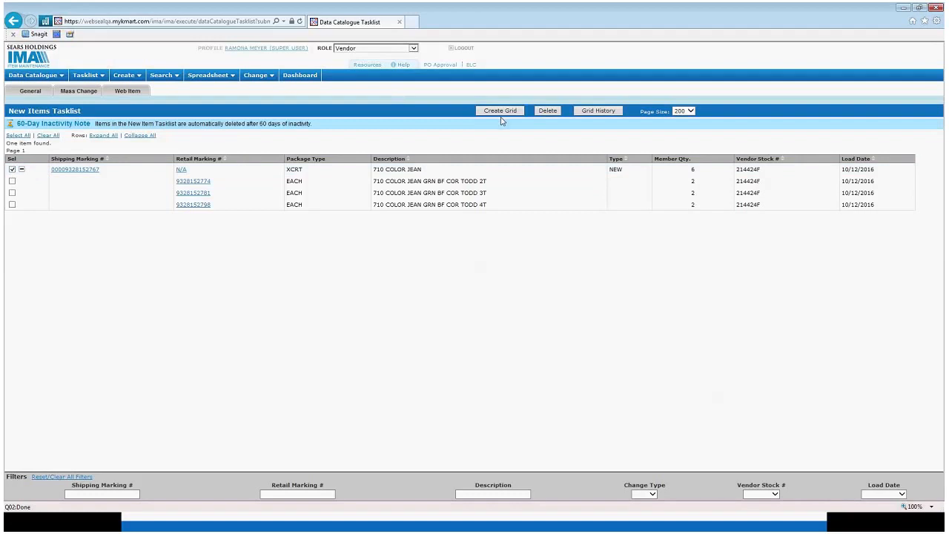
pyautogui.click(13, 181)
pyautogui.click(12, 193)
pyautogui.click(13, 205)
pyautogui.click(12, 193)
pyautogui.click(13, 182)
pyautogui.click(515, 112)
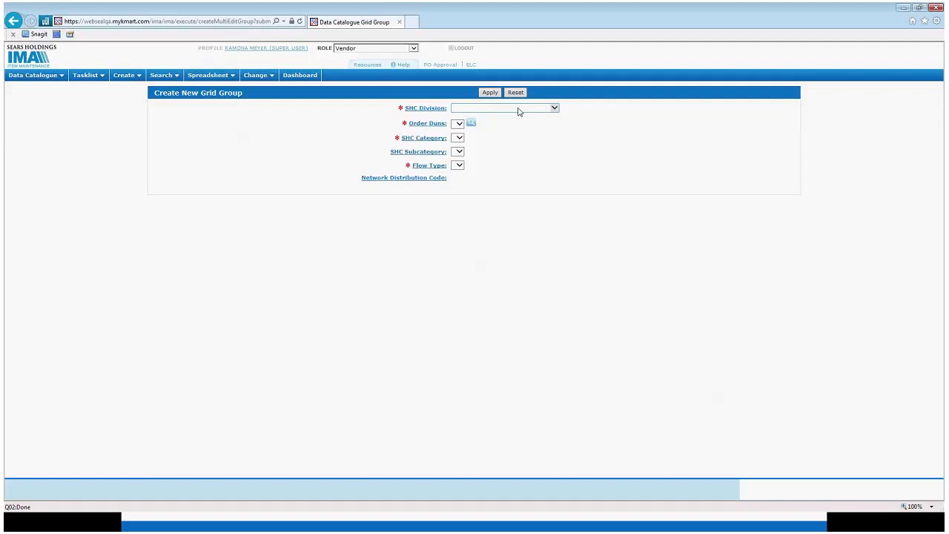
# - Set the new grid group's SHC Division to 49 - KIDS WORLD and its Order Duns to HADDAD APPAREL GROUP LTD JIT (Kmart)
pyautogui.click(519, 111)
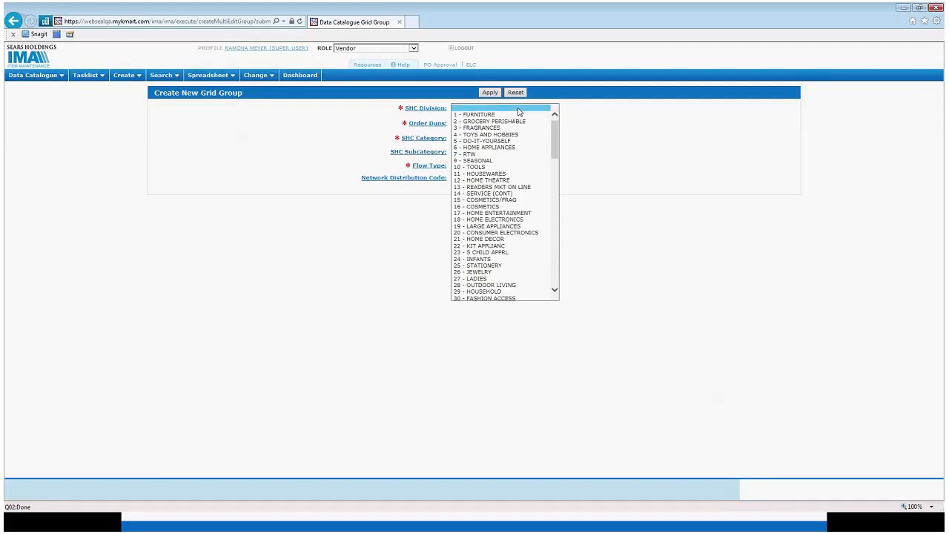
pyautogui.moveTo(554, 147); pyautogui.dragTo(563, 198)
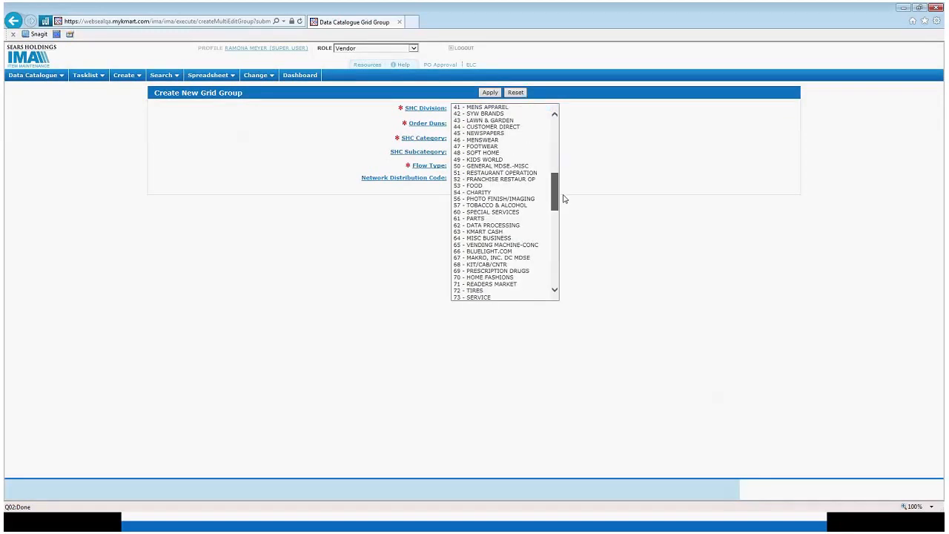
pyautogui.click(527, 160)
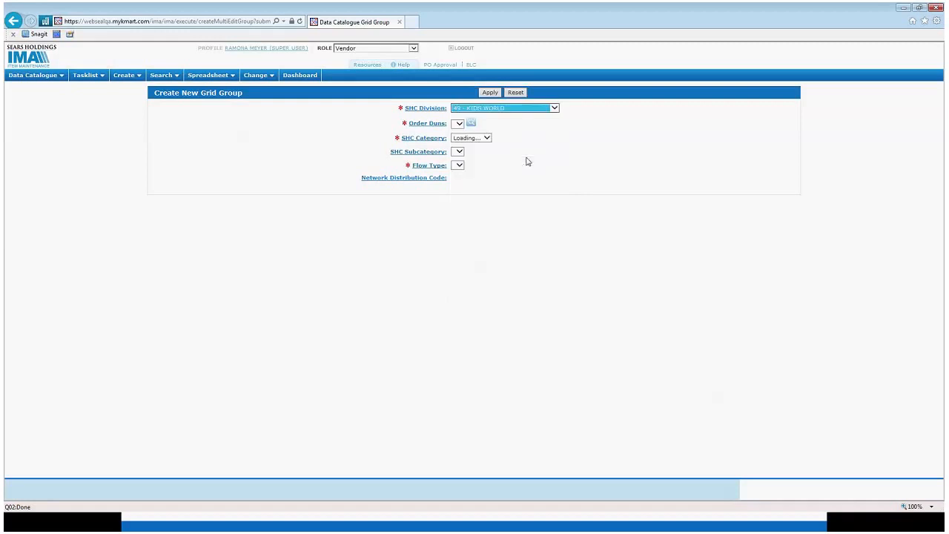
pyautogui.click(439, 124)
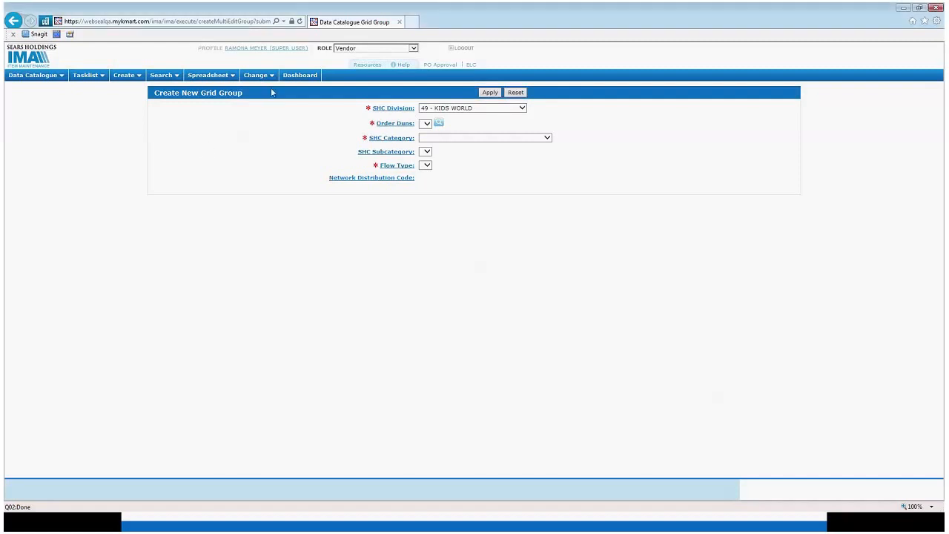
# - Set the SHC Category to 7 - INTL KIDS WORLD and view the SHC Subcategory choices, leaving the subcategory blank
pyautogui.click(457, 138)
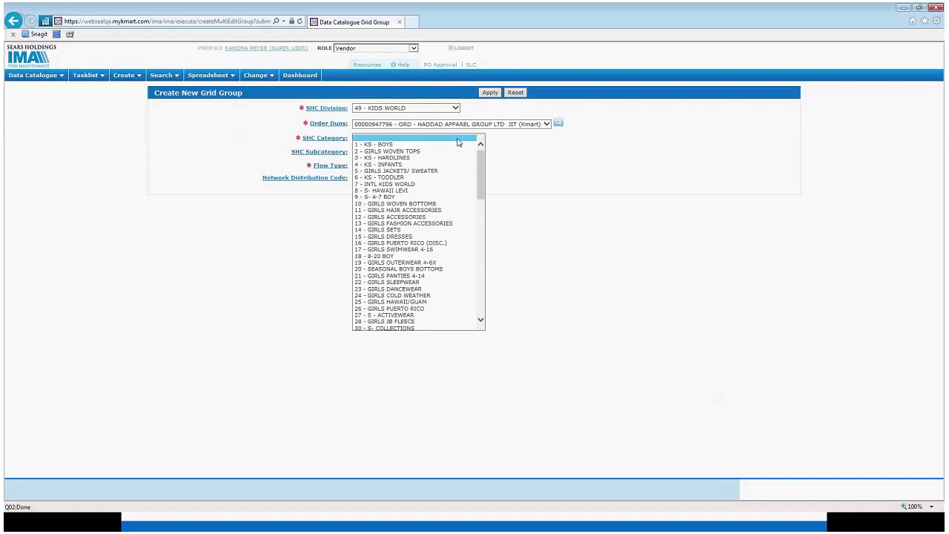
pyautogui.click(425, 184)
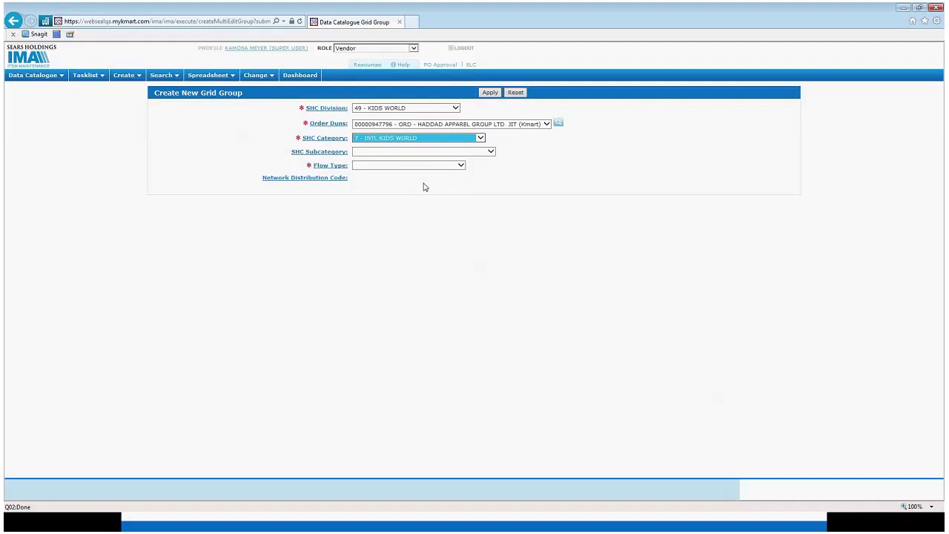
pyautogui.click(491, 152)
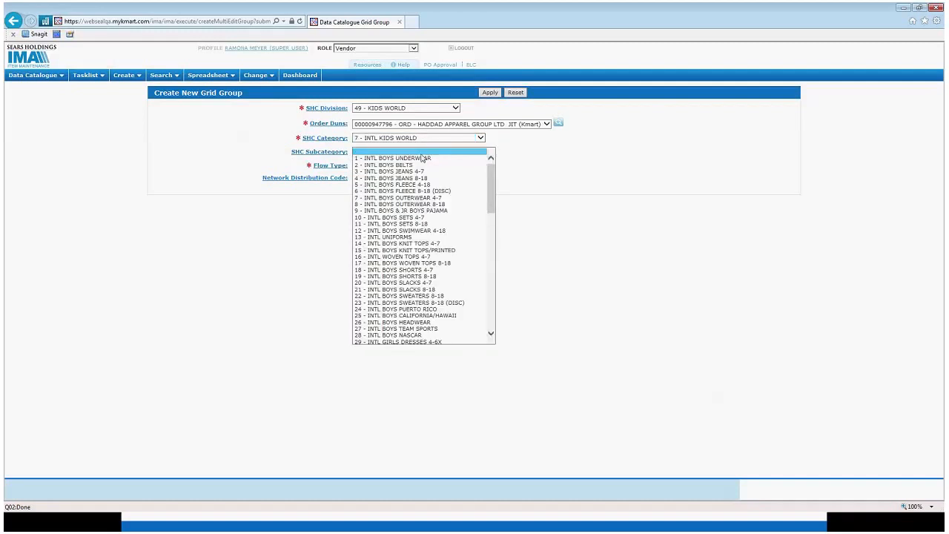
pyautogui.click(235, 155)
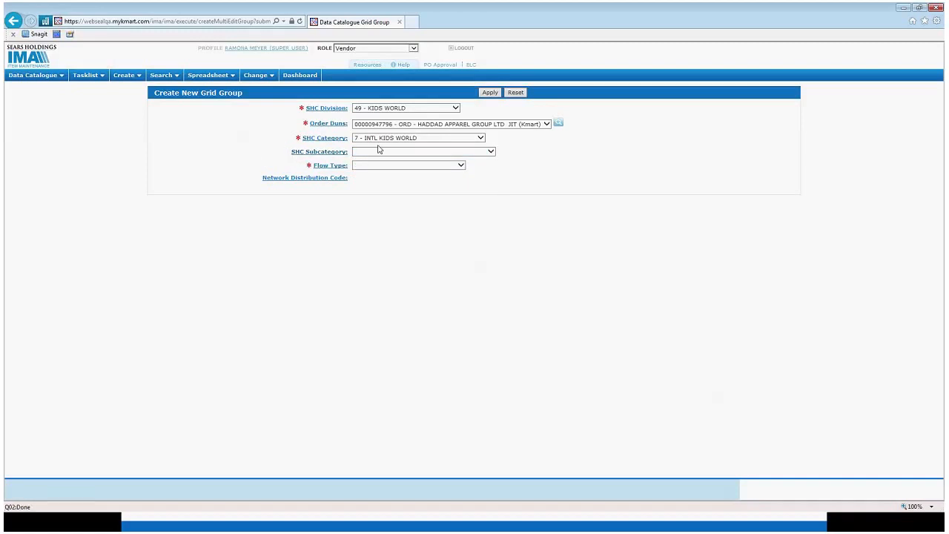
pyautogui.click(490, 153)
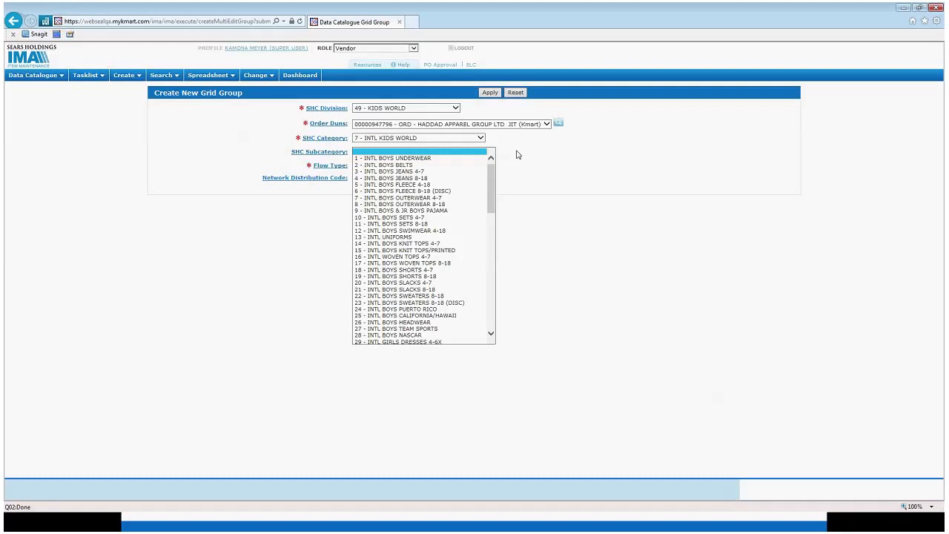
pyautogui.click(518, 154)
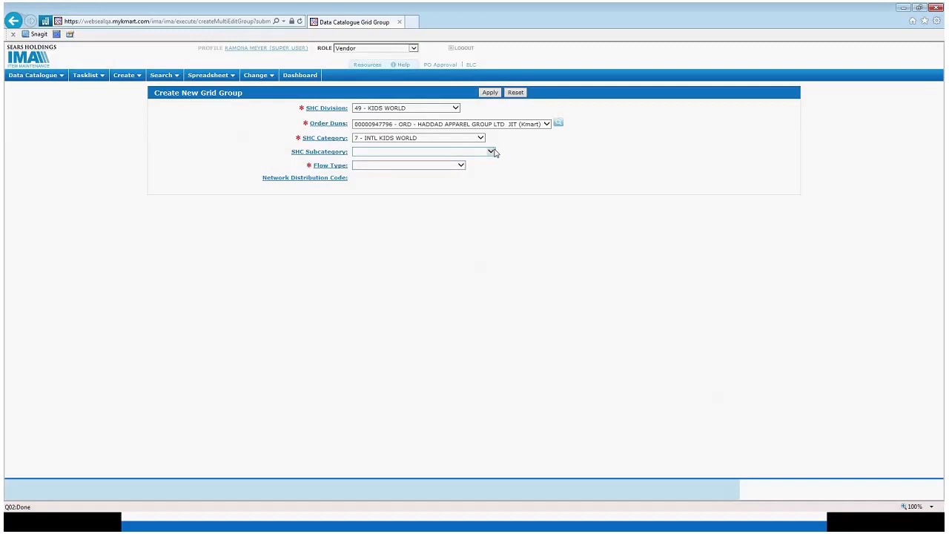
# - Set the Flow Type to DC - DISTRIBUTION CENTER and apply the settings to create the grid group
pyautogui.click(461, 166)
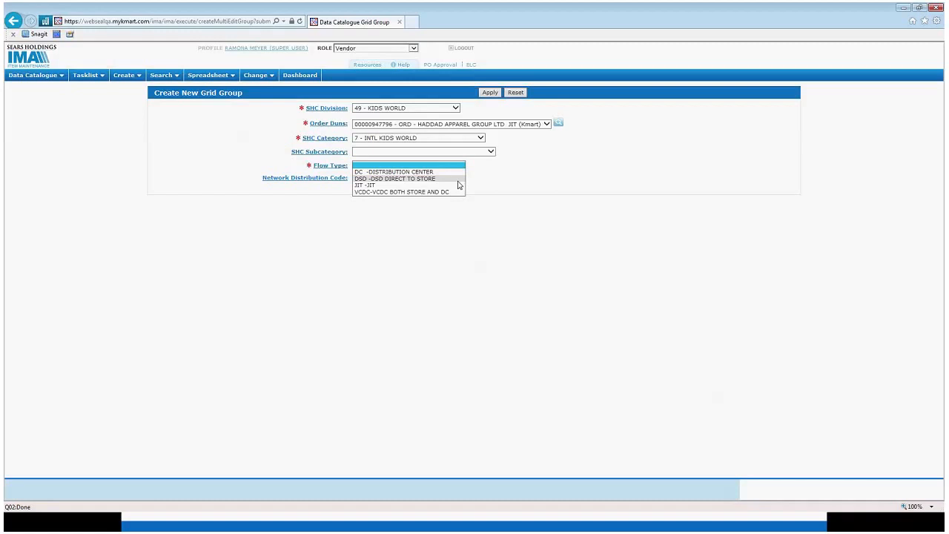
pyautogui.click(445, 172)
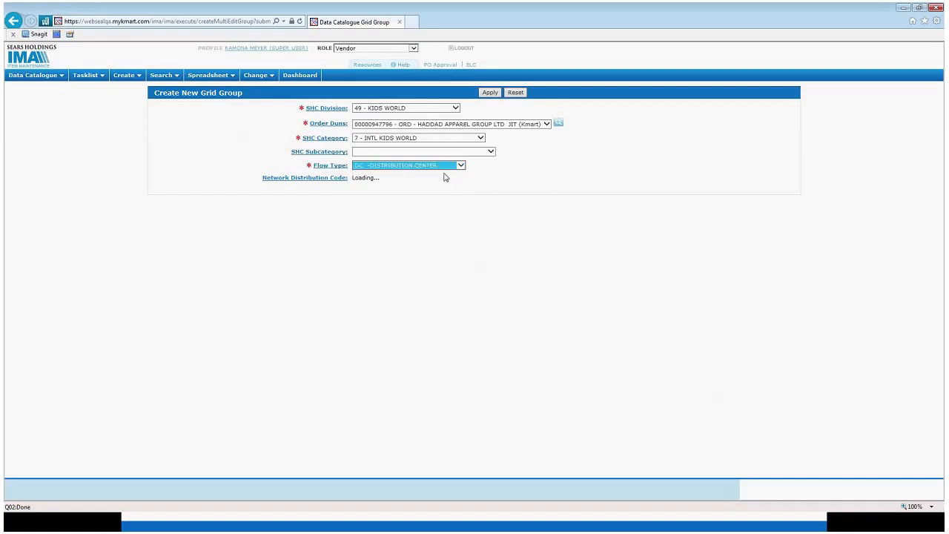
pyautogui.click(547, 171)
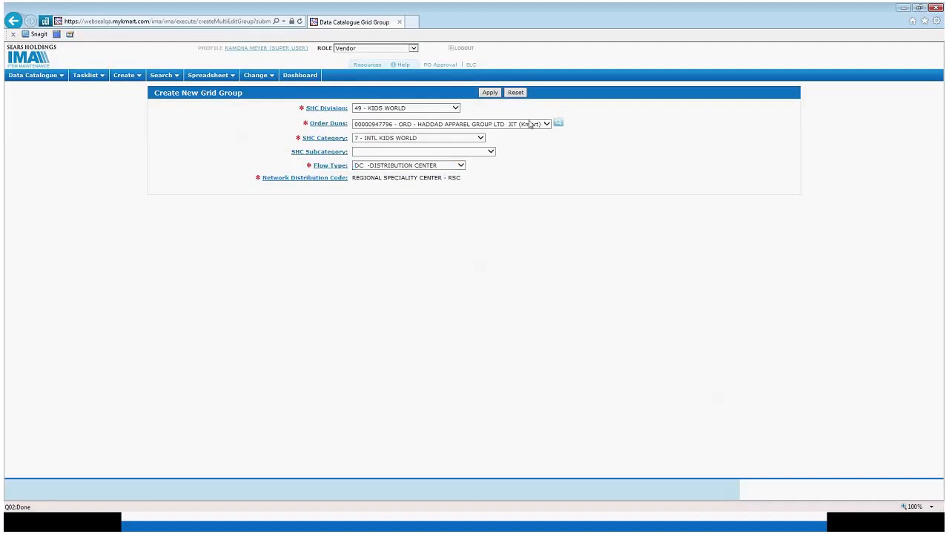
pyautogui.click(490, 95)
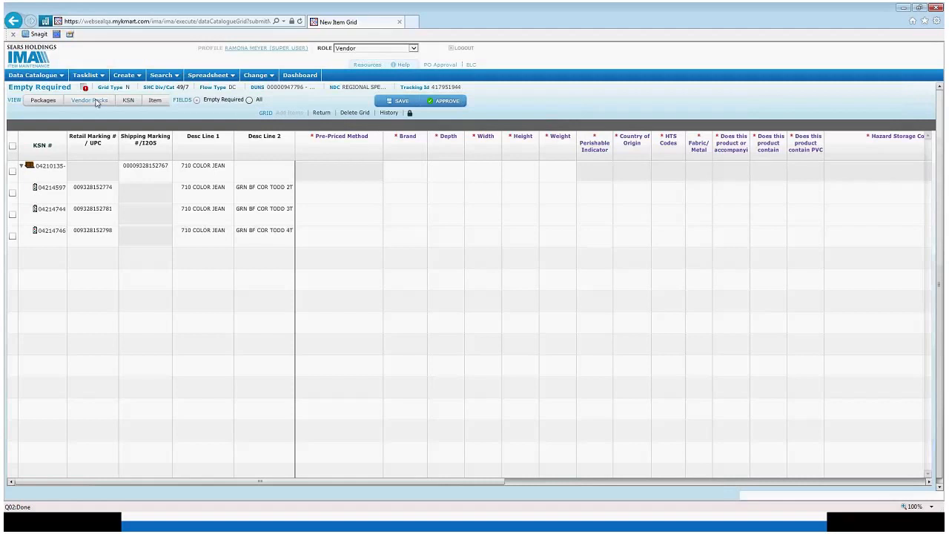
# - Review the grid's All, Packages, Vendor Packs and KSN views, and return to the Empty Required fields
pyautogui.click(250, 101)
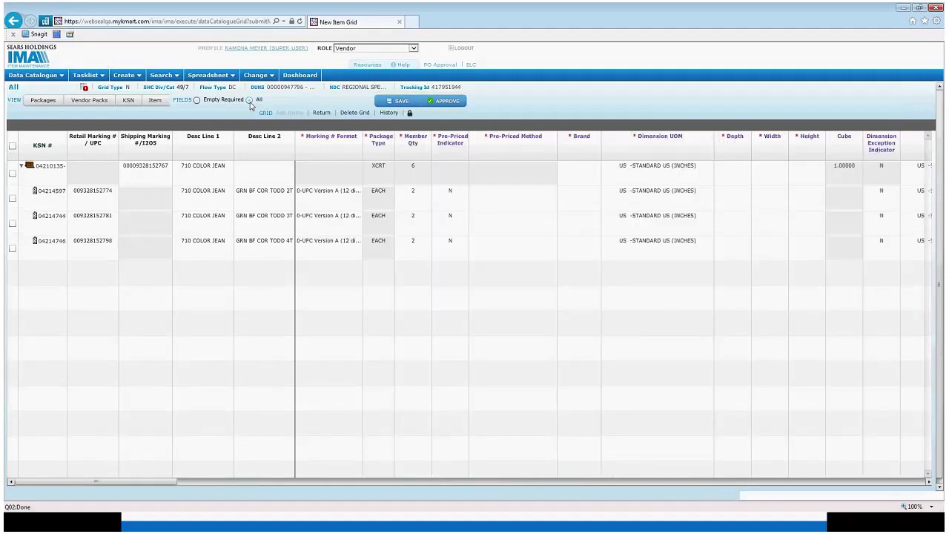
pyautogui.click(43, 100)
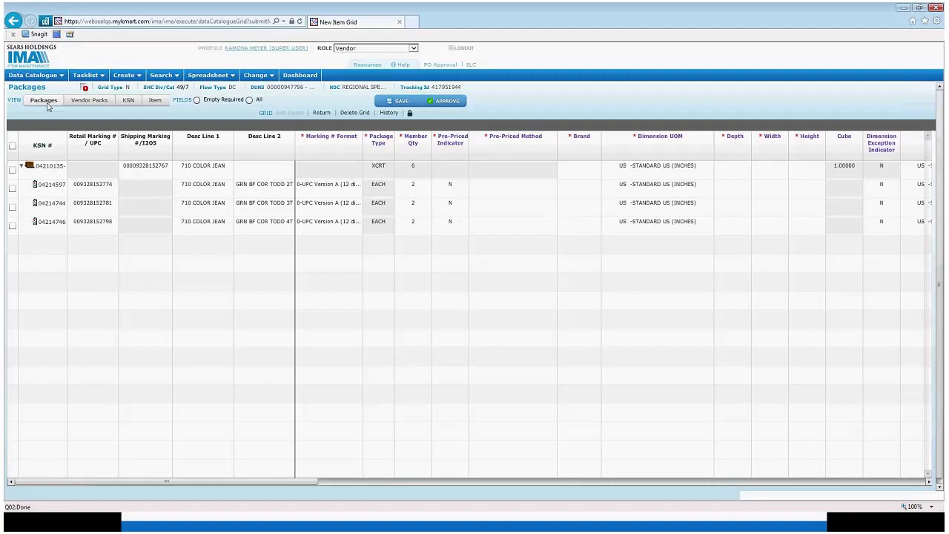
pyautogui.click(89, 100)
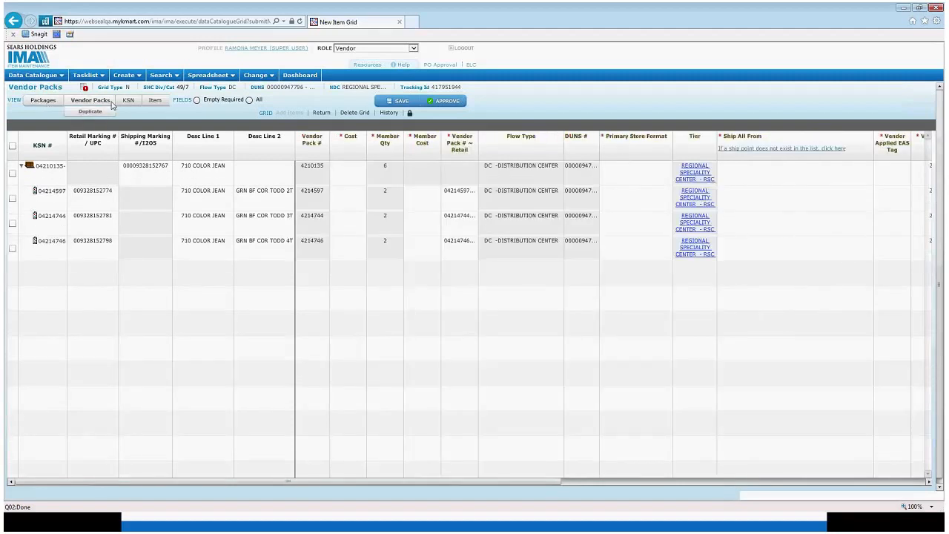
pyautogui.moveTo(33, 75)
pyautogui.click(128, 101)
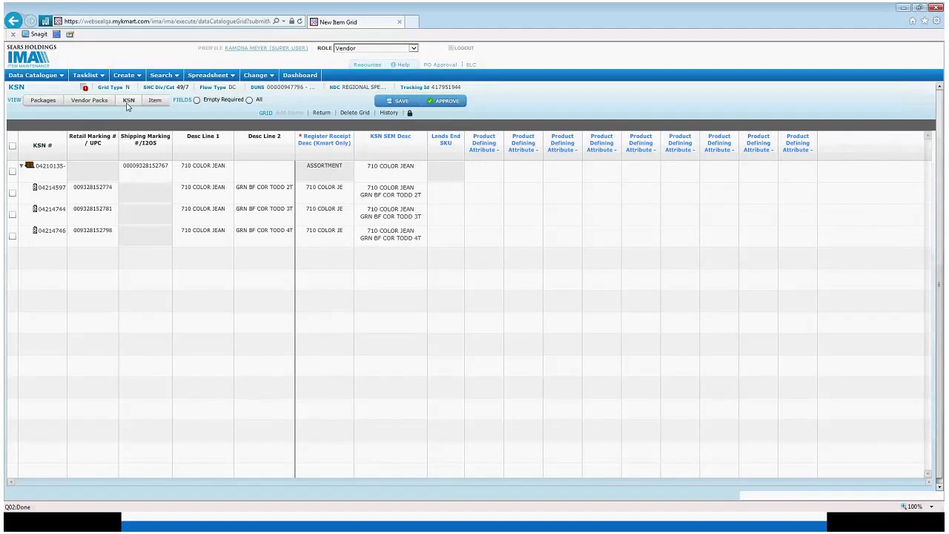
pyautogui.click(249, 100)
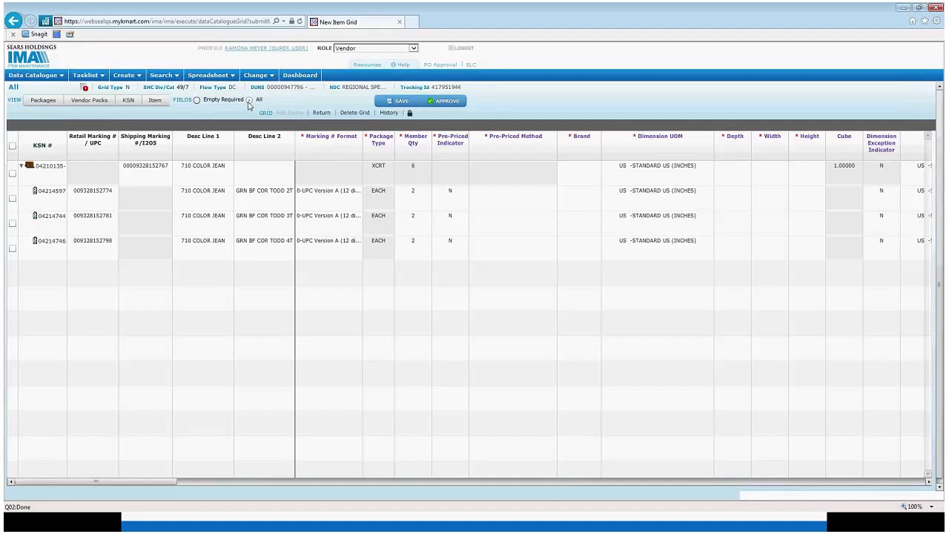
pyautogui.click(197, 100)
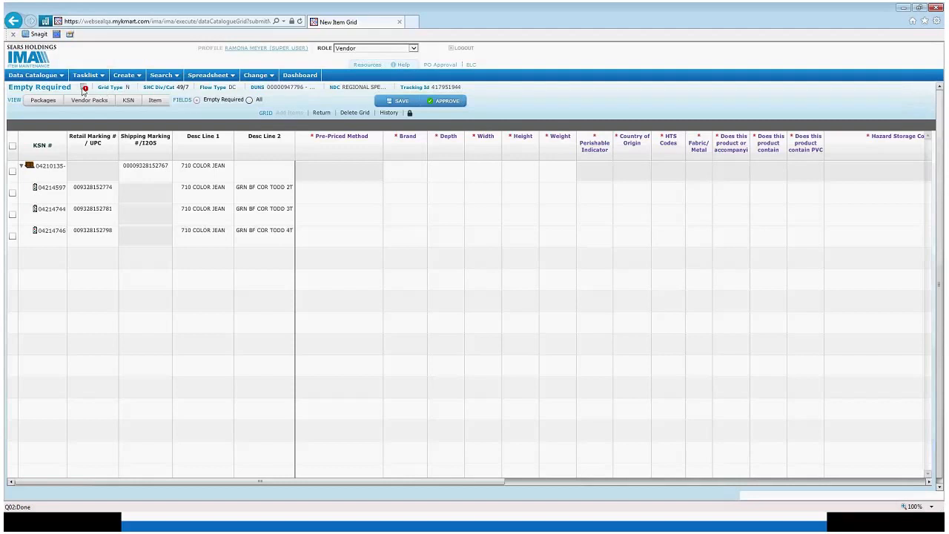
pyautogui.moveTo(86, 90)
# - Open the Brand lookup for the 2T jean, close it without choosing a brand, and save the grid
pyautogui.doubleClick(410, 196)
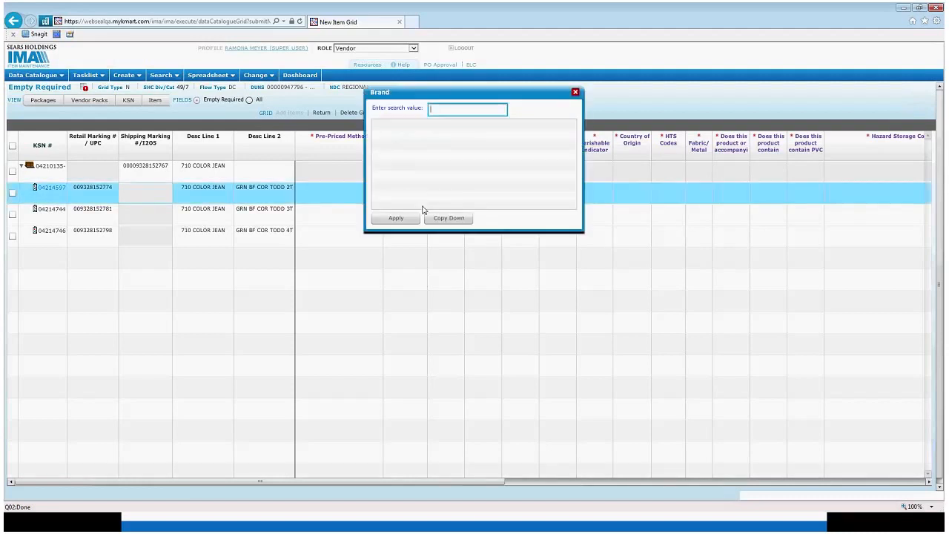
pyautogui.click(575, 92)
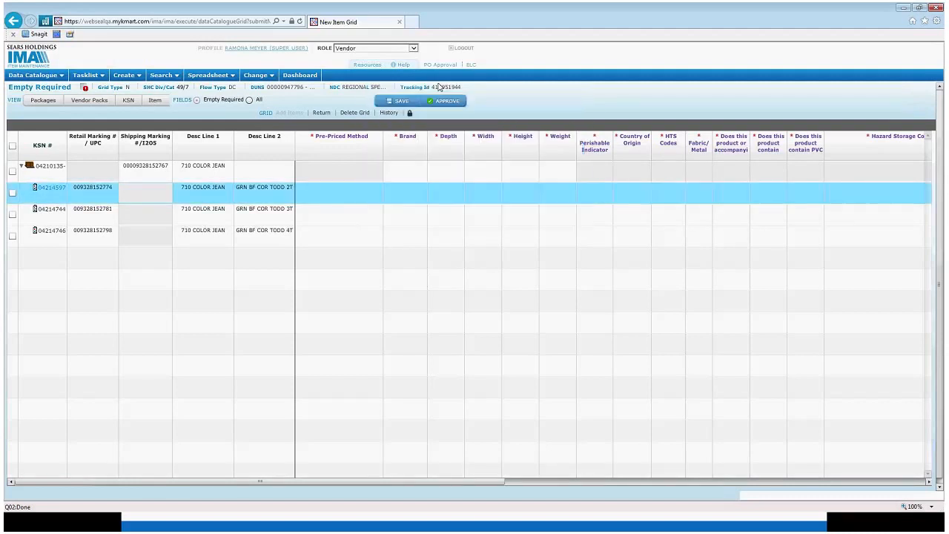
pyautogui.click(400, 100)
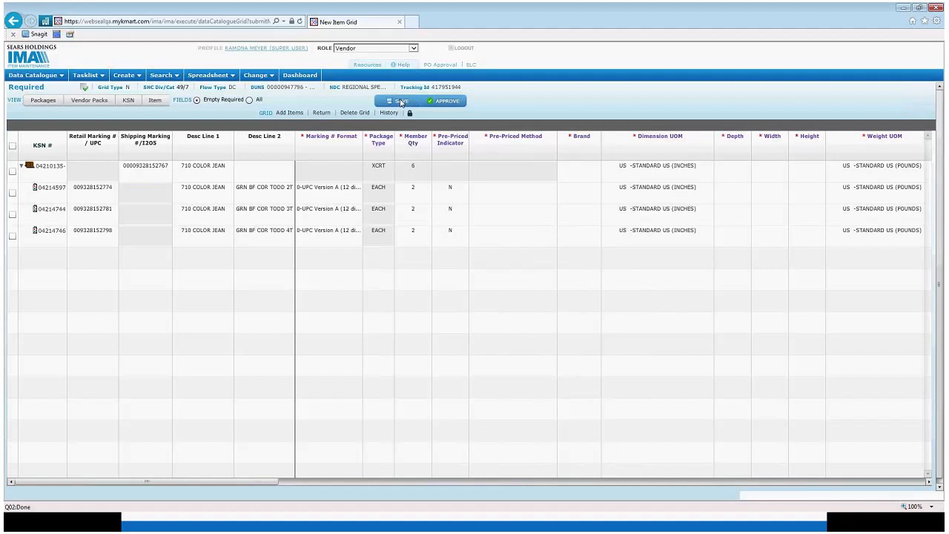
# - Show only the empty required fields and set the Pre-Priced Method of all three jeans to NOT PRE-PRICED
pyautogui.click(198, 99)
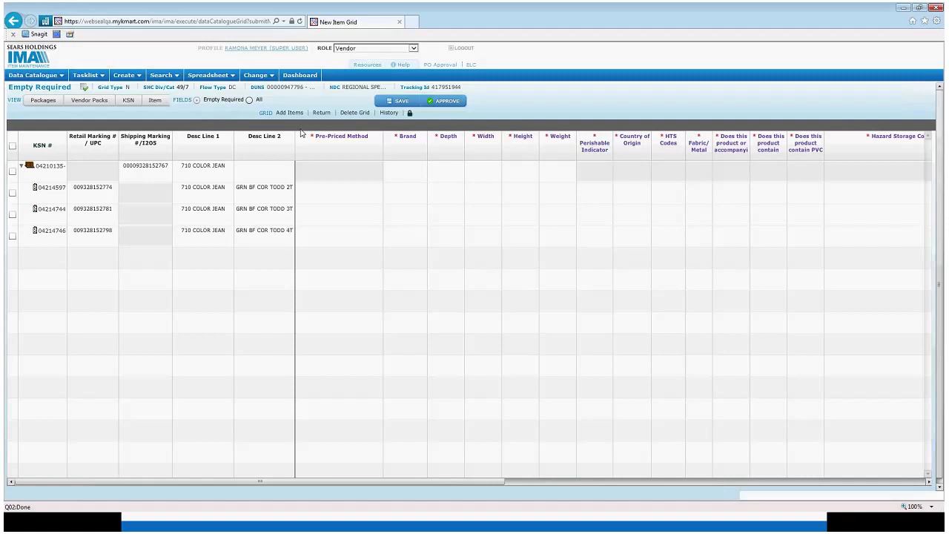
pyautogui.click(341, 193)
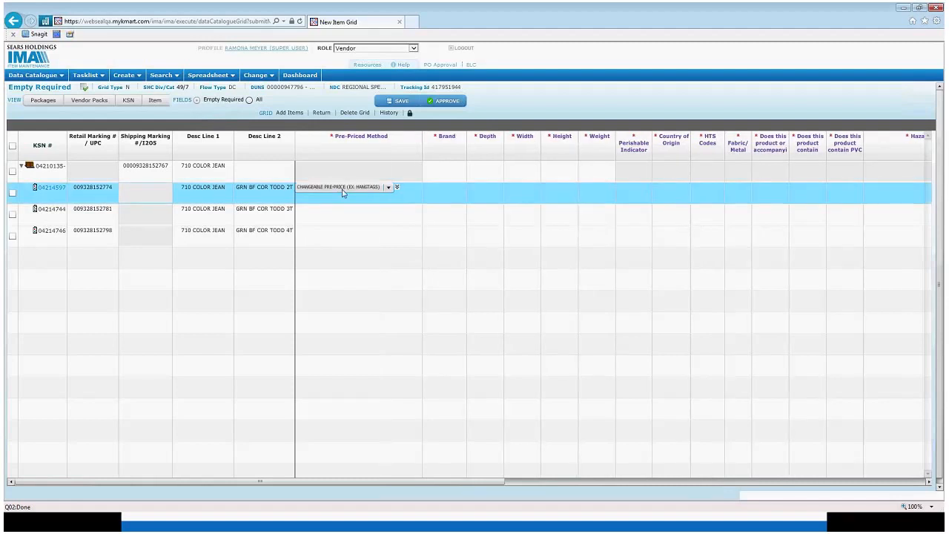
pyautogui.click(357, 190)
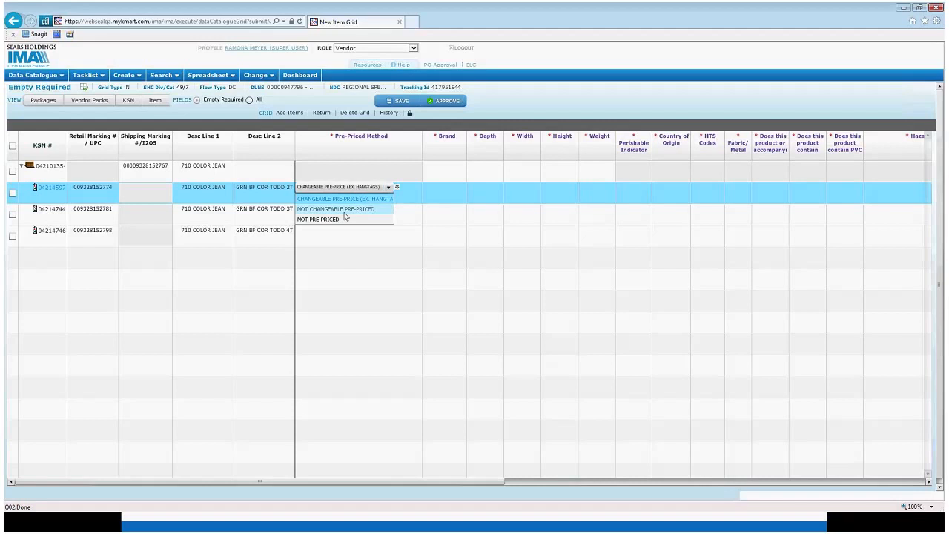
pyautogui.click(374, 199)
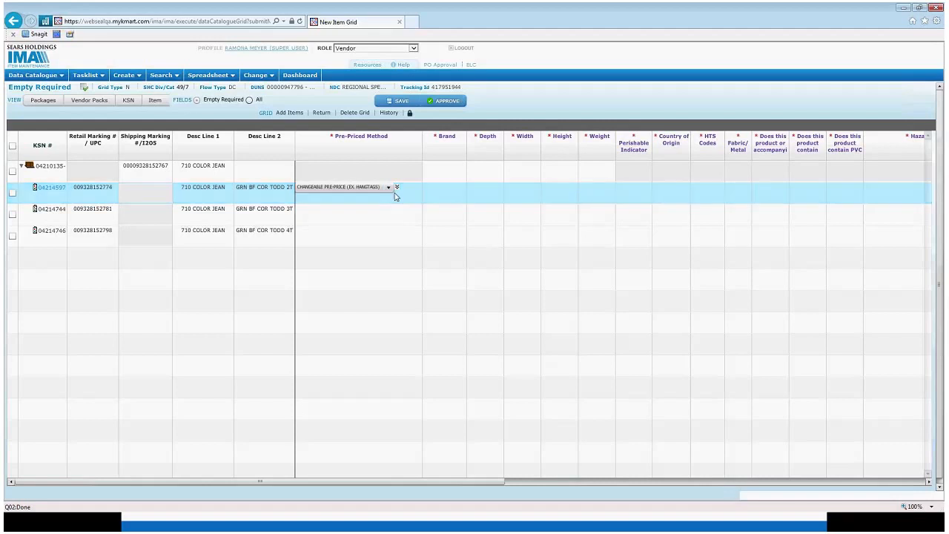
pyautogui.click(388, 188)
pyautogui.click(340, 221)
pyautogui.click(396, 189)
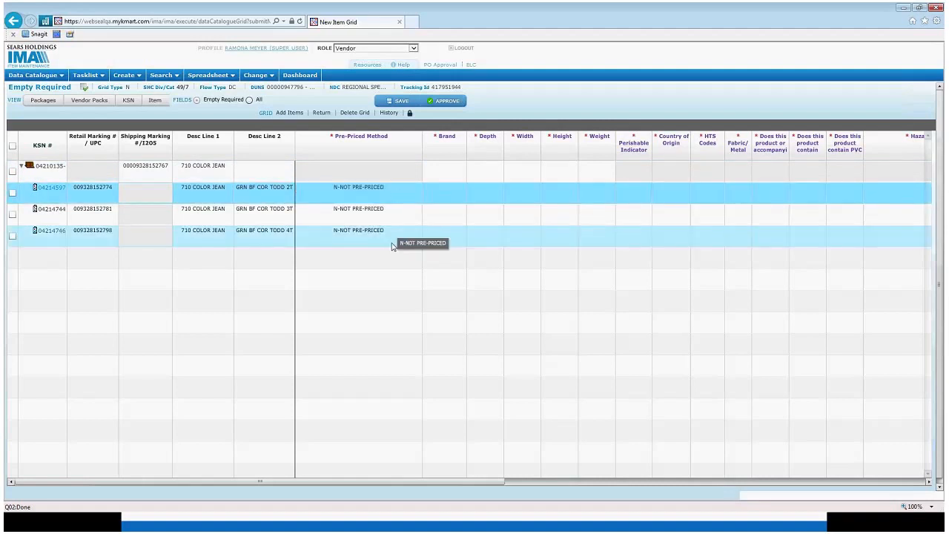
# - Look up the brand covington for the 710 COLOR JEAN pack and assign S CORP BRAND-COVINGTON (BR0210)
pyautogui.click(429, 167)
pyautogui.write('covington')
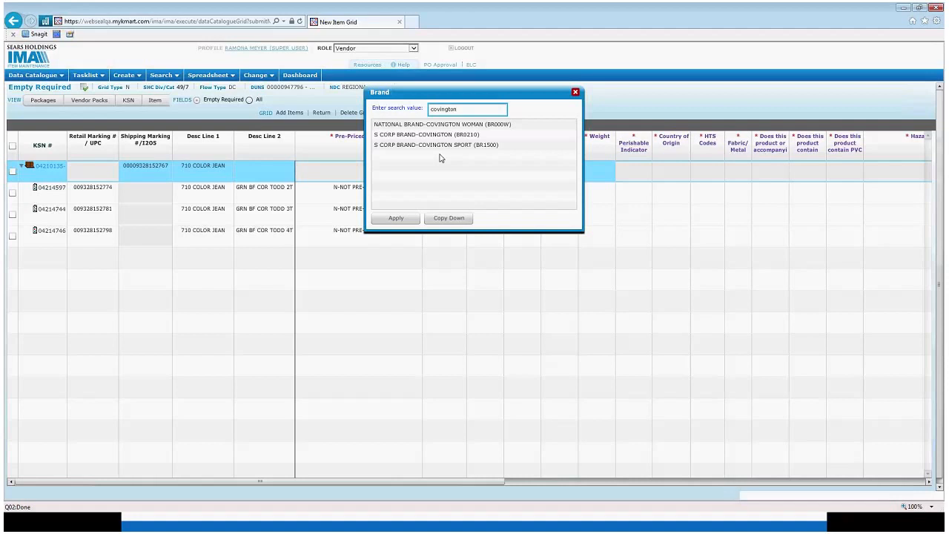
pyautogui.click(454, 137)
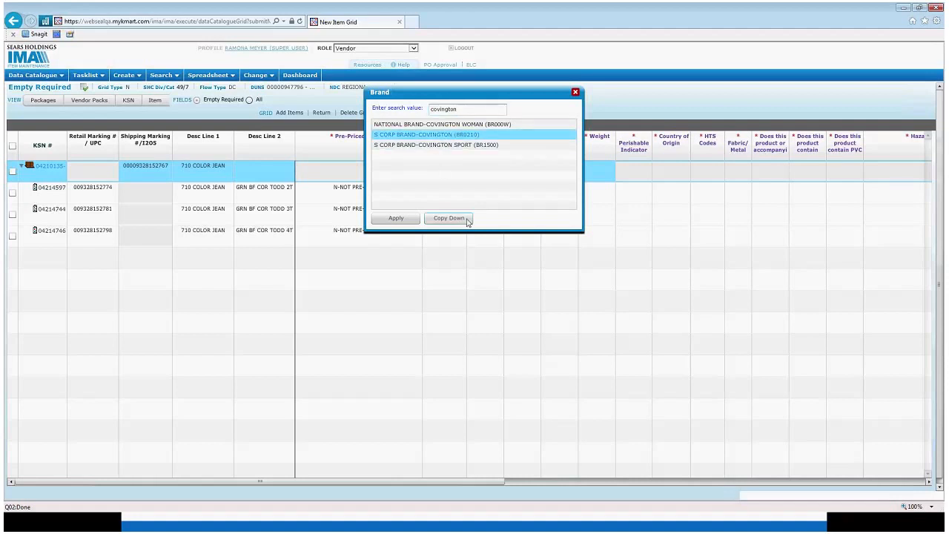
pyautogui.click(449, 218)
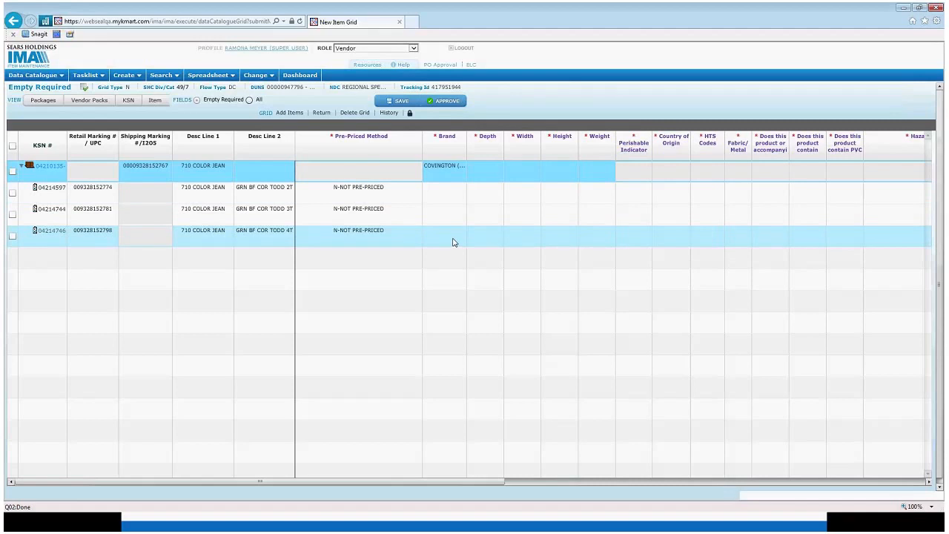
# - Assign S CORP BRAND-COVINGTON (BR0210) to the 2T jean and copy the brand down to the 3T and 4T jeans
pyautogui.click(457, 194)
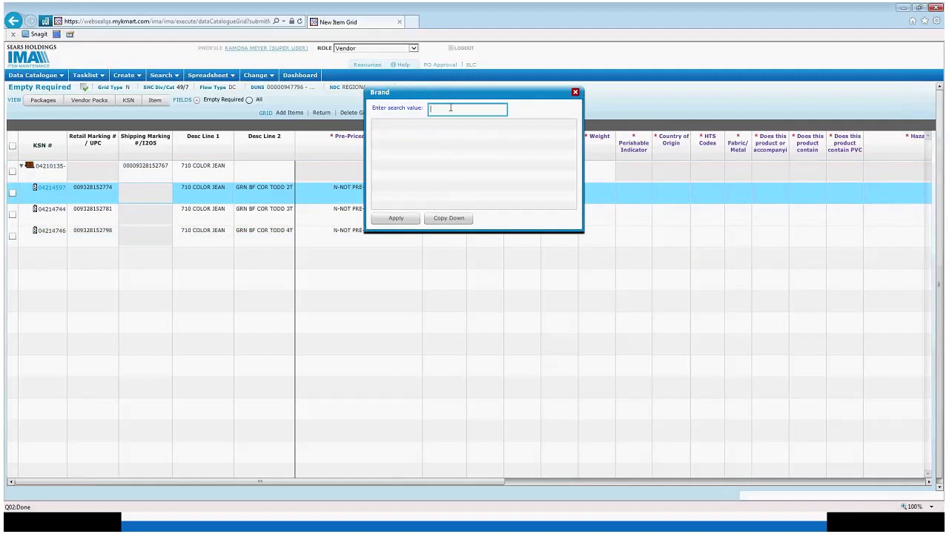
pyautogui.write('covington')
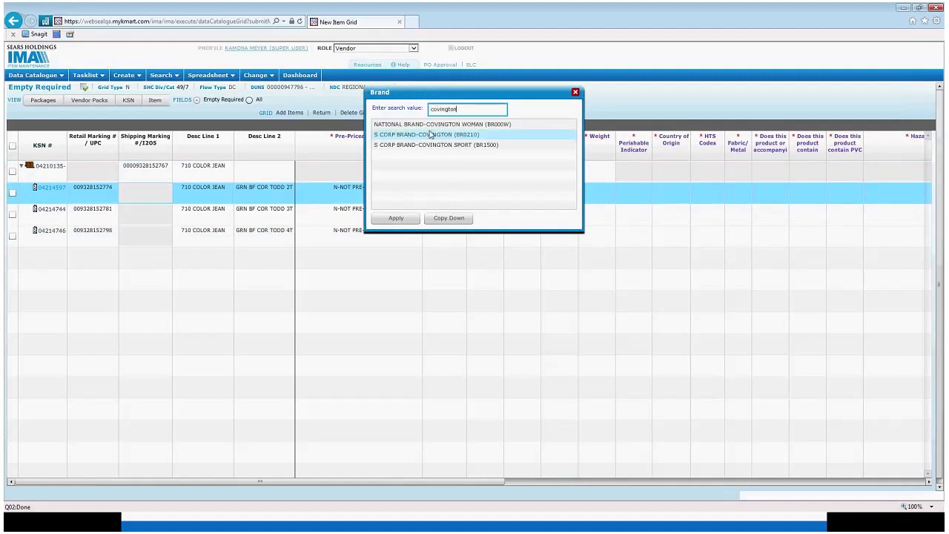
pyautogui.click(430, 135)
pyautogui.click(448, 218)
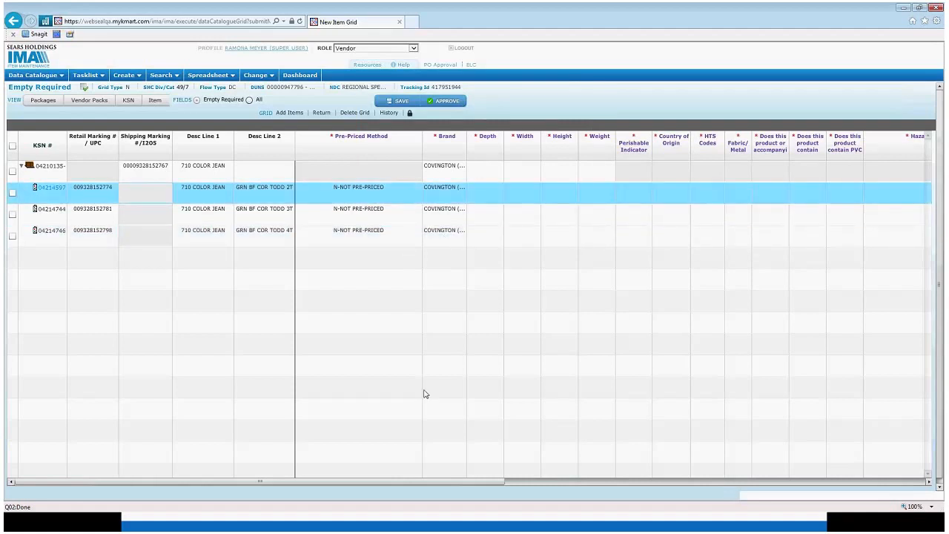
# - Enter depth 4, width 6 and height 2 for the 2T jean and copy each dimension down to the other jeans
pyautogui.click(482, 196)
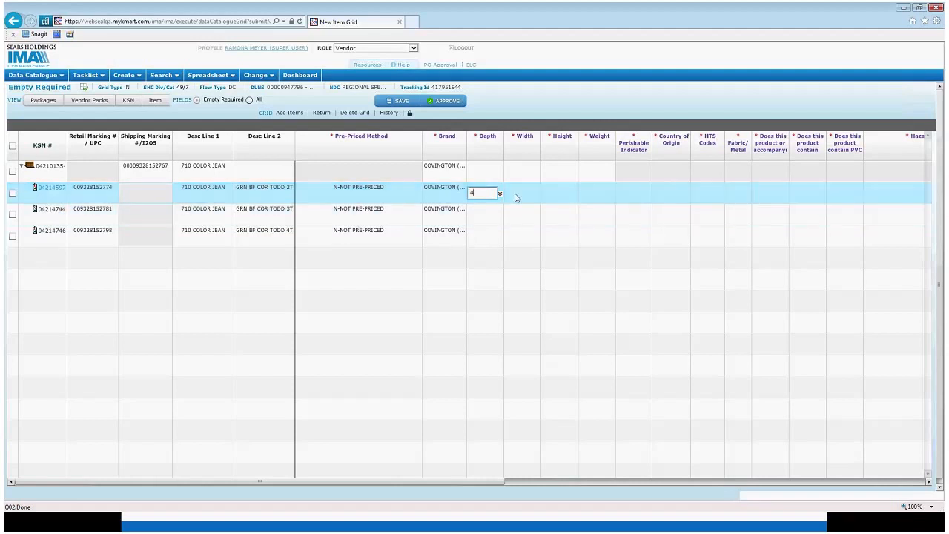
pyautogui.click(526, 195)
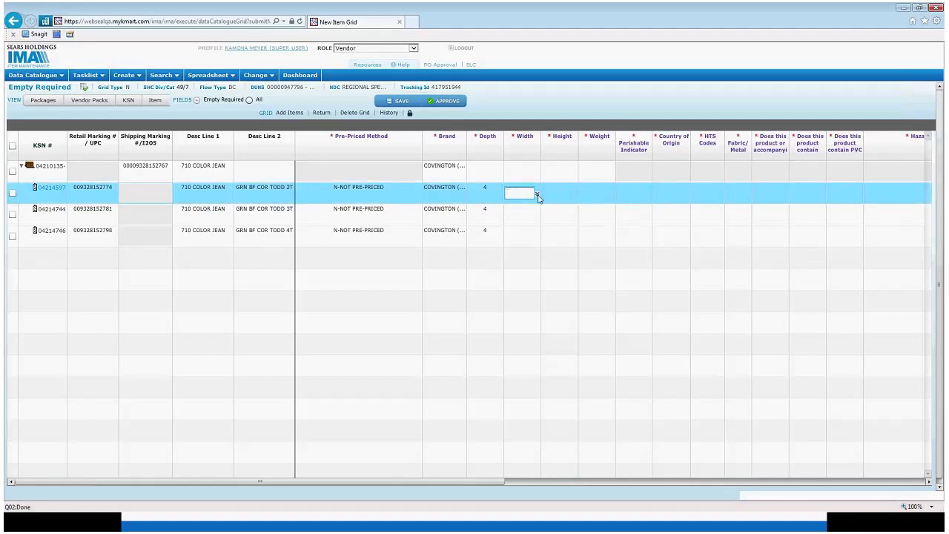
pyautogui.press('Return')
pyautogui.click(553, 194)
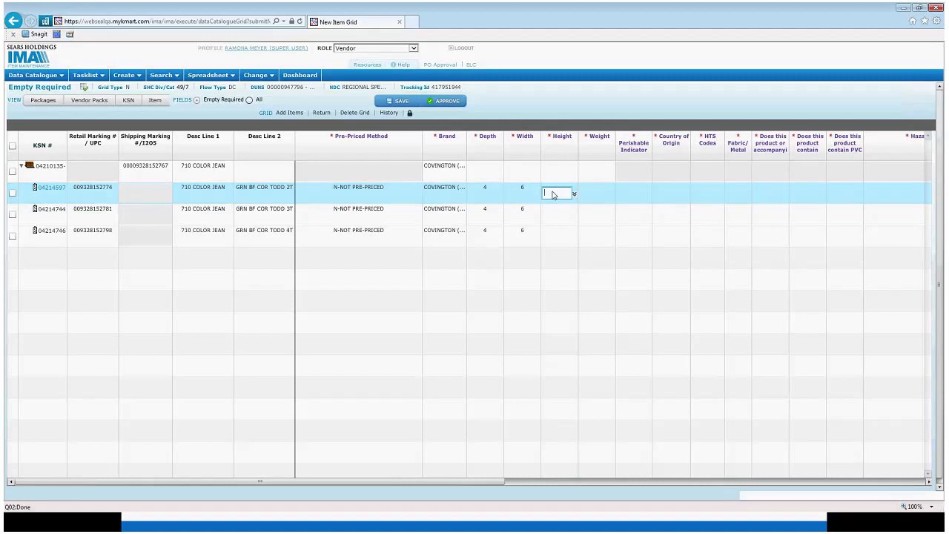
pyautogui.write('2')
pyautogui.press('Return')
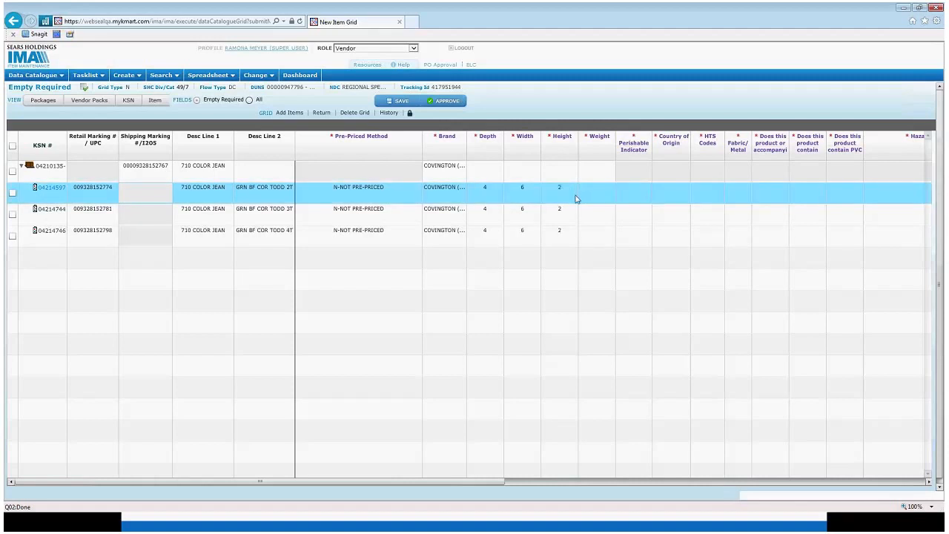
# - Enter depth 8, width 6 and height 2 for the 710 COLOR JEAN pack
pyautogui.click(477, 174)
pyautogui.write('8')
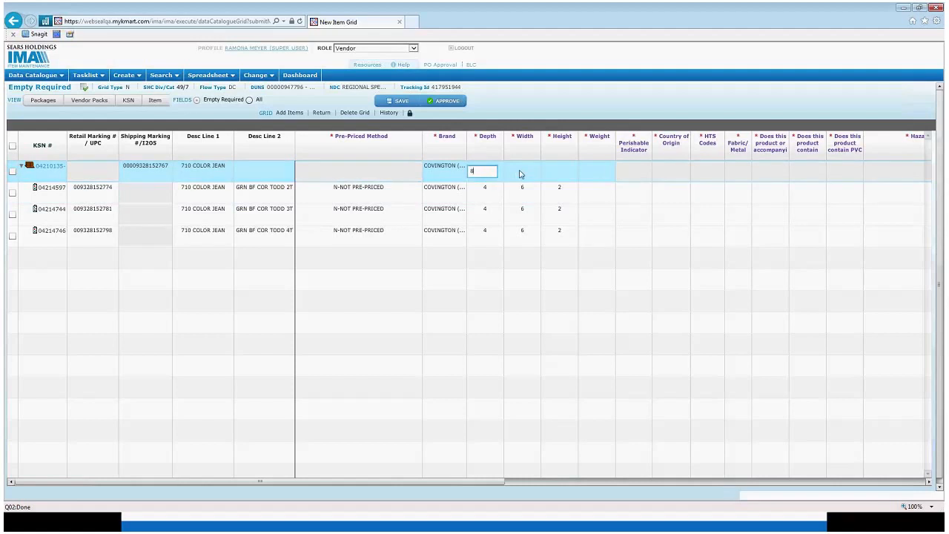
pyautogui.click(519, 171)
pyautogui.write('6')
pyautogui.click(562, 171)
pyautogui.write('2')
# - Set the weight of the 2T jean to 1 and copy it down to the 3T and 4T jeans
pyautogui.click(603, 193)
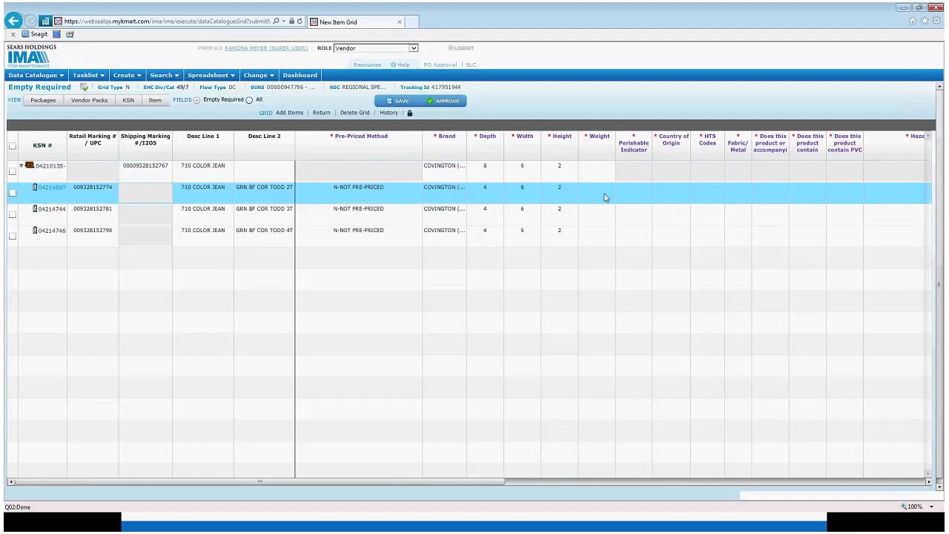
pyautogui.write('1')
pyautogui.press('Return')
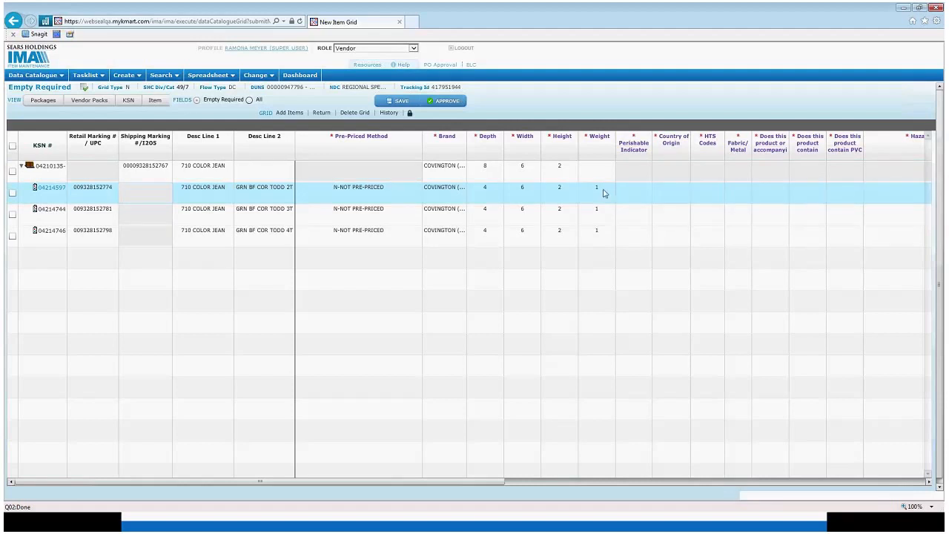
pyautogui.click(599, 191)
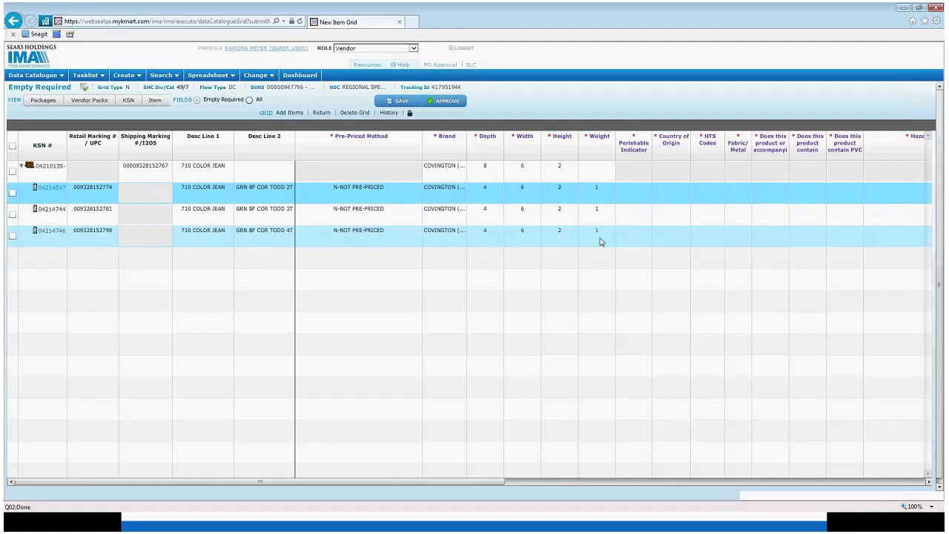
# - Set the weight of the 710 COLOR JEAN pack to 3
pyautogui.click(595, 171)
pyautogui.write('3')
pyautogui.press('Return')
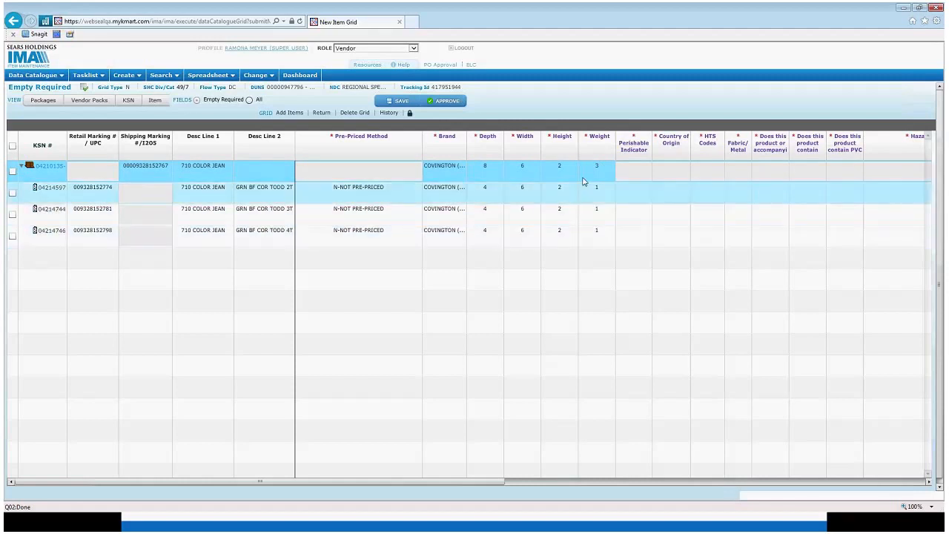
# - Change the pack's weight to 6 in the Packages view
pyautogui.click(43, 100)
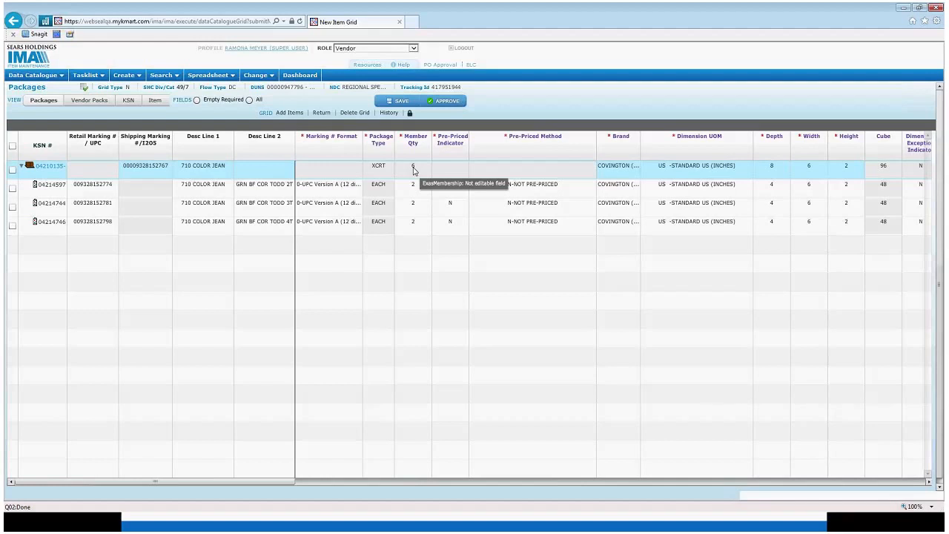
pyautogui.moveTo(288, 485); pyautogui.dragTo(423, 470)
pyautogui.click(725, 168)
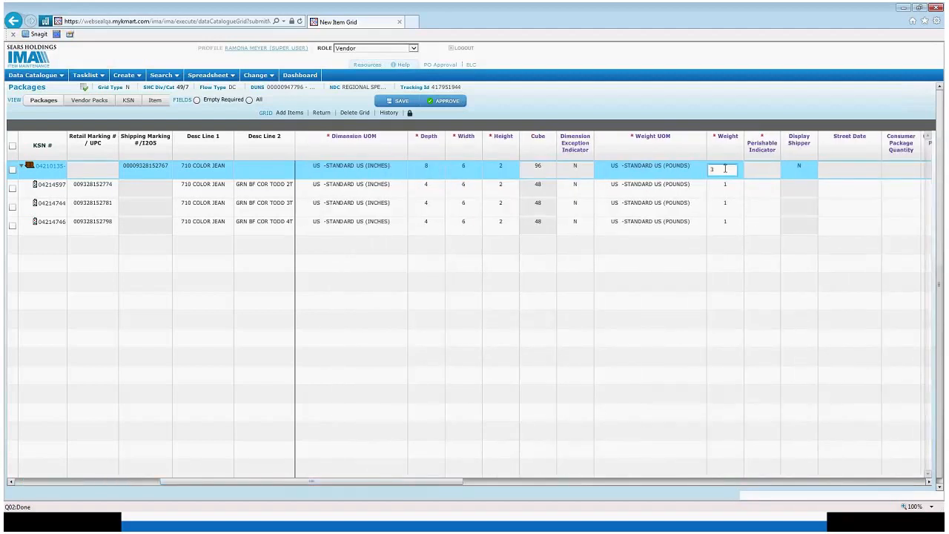
pyautogui.write('6')
pyautogui.click(690, 110)
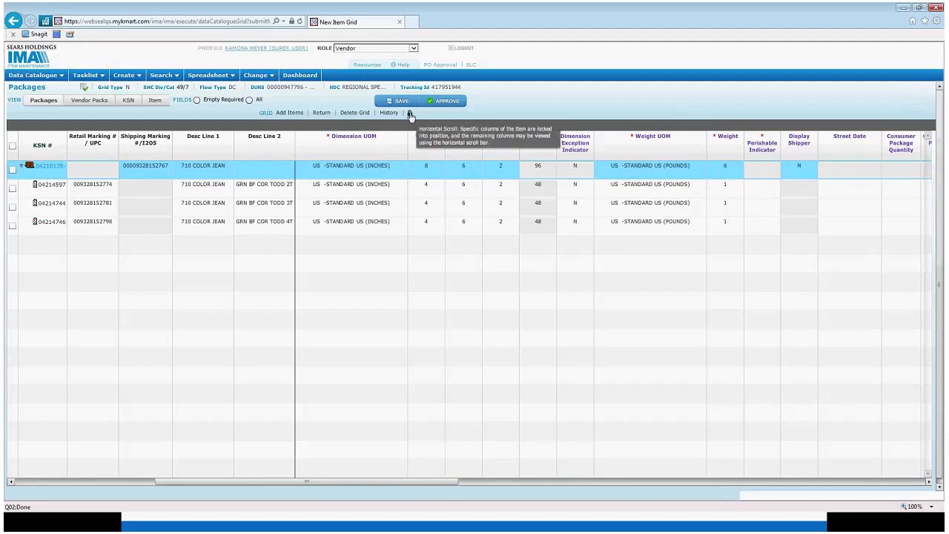
# - Unlock the grid's fixed columns, look over the unlocked layout and lock the columns again
pyautogui.moveTo(307, 482); pyautogui.dragTo(256, 482)
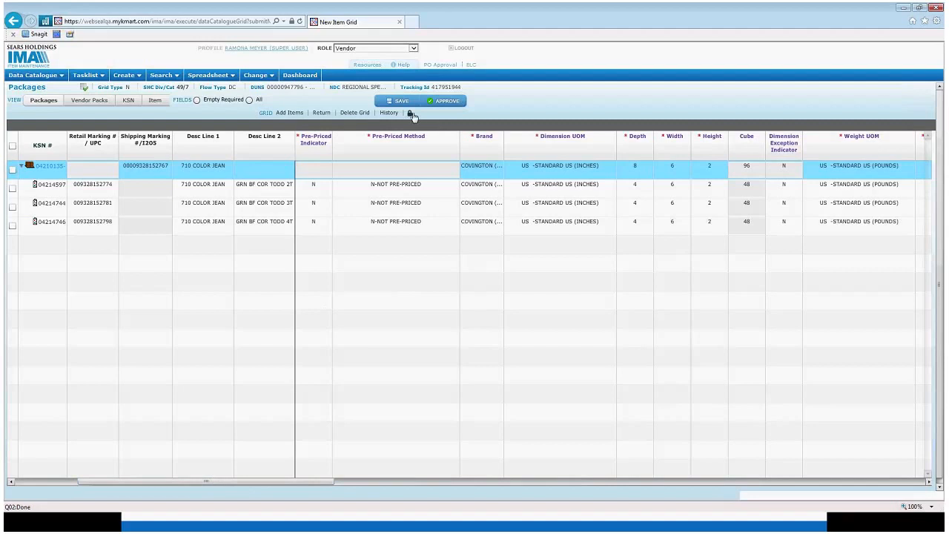
pyautogui.moveTo(412, 119)
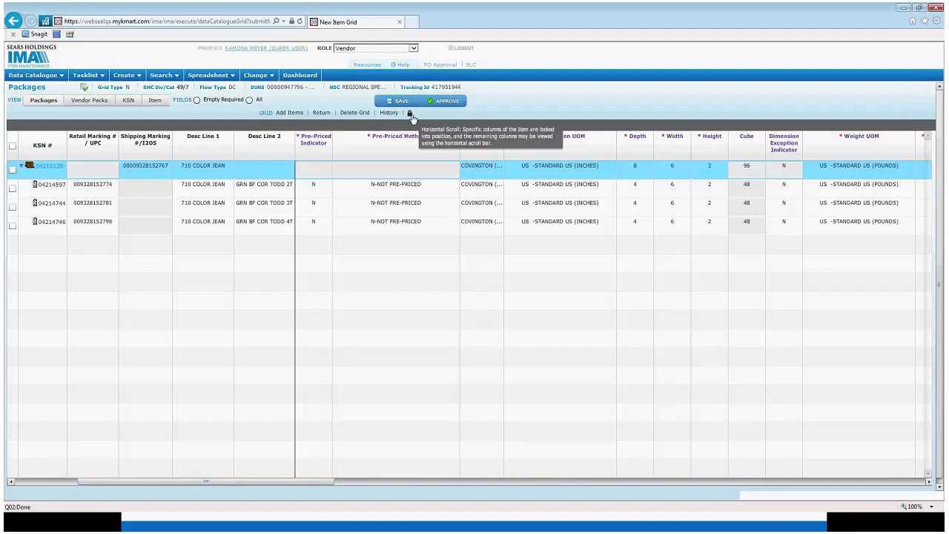
pyautogui.click(411, 116)
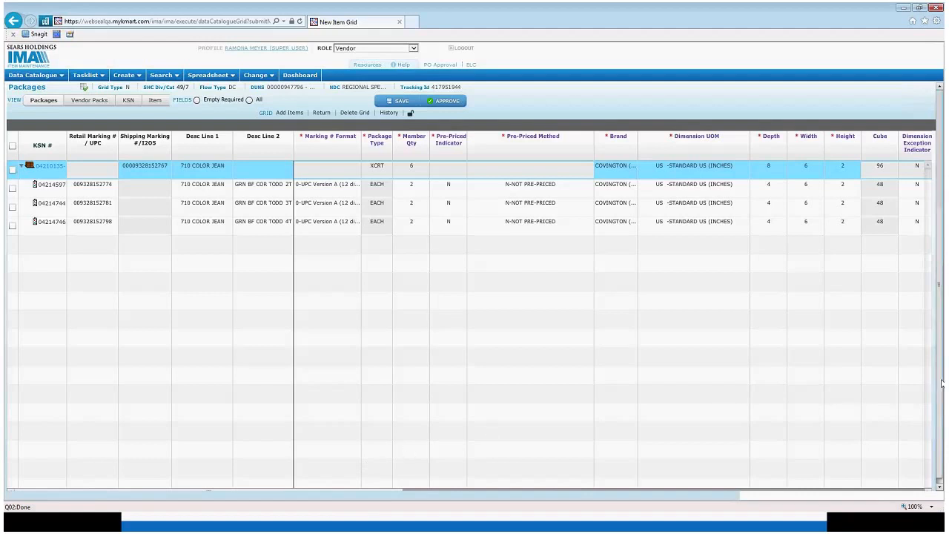
pyautogui.moveTo(941, 383); pyautogui.dragTo(941, 396)
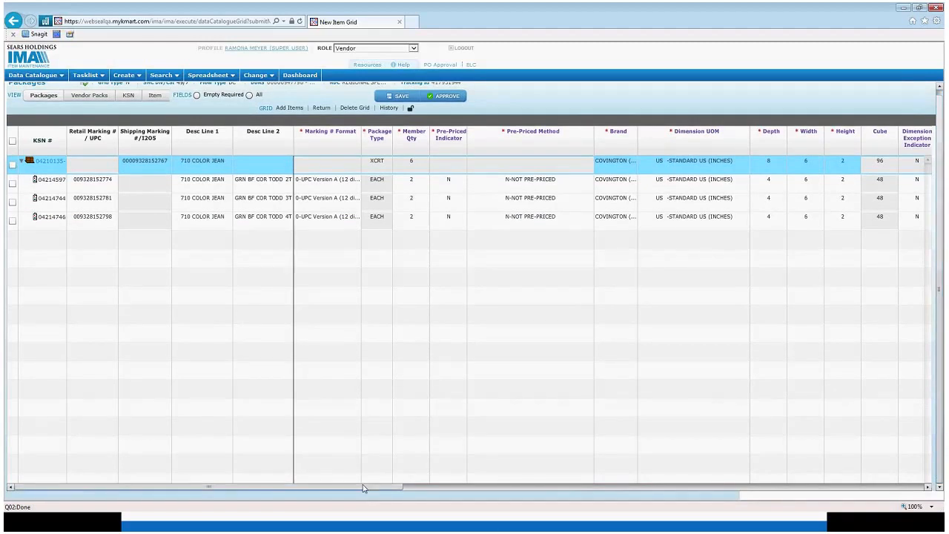
pyautogui.moveTo(344, 490); pyautogui.dragTo(300, 528)
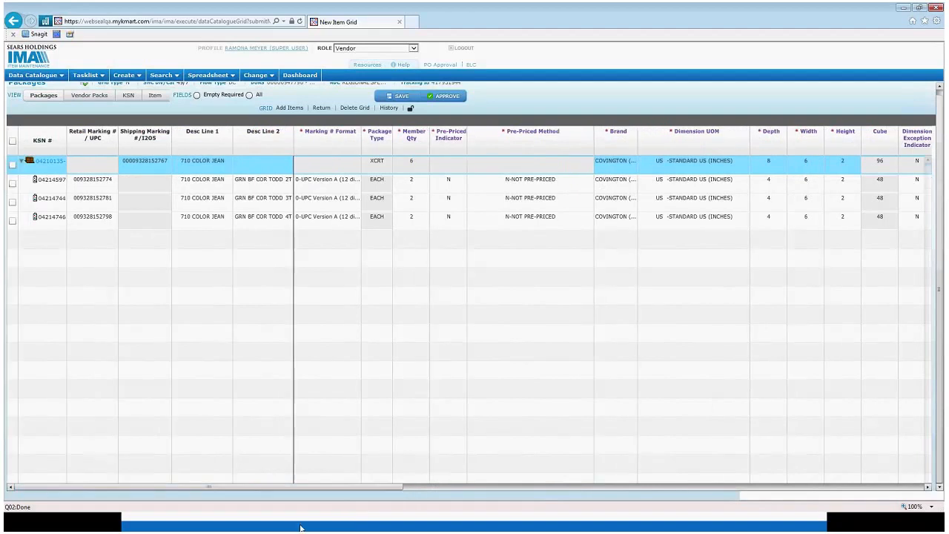
pyautogui.click(410, 109)
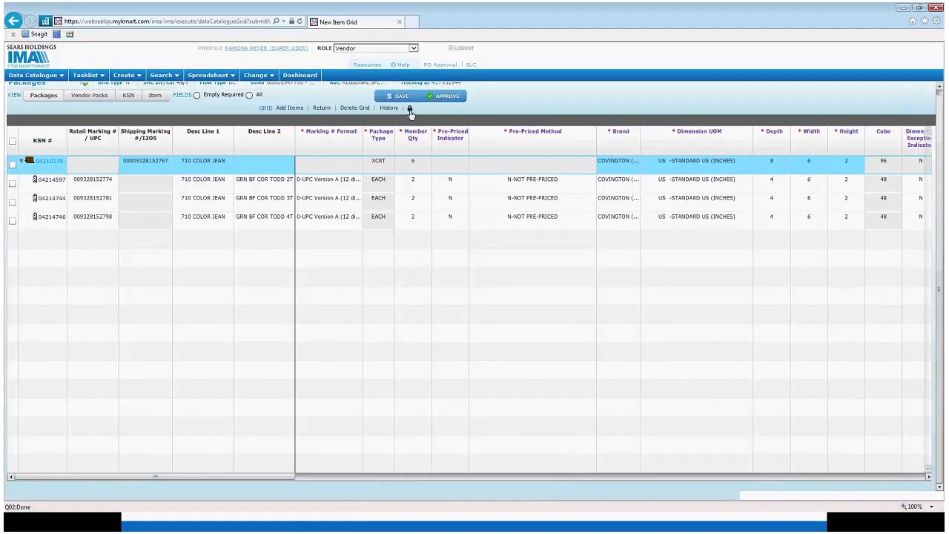
# - Return to the empty required fields and set the Perishable Indicator of all three jeans to No
pyautogui.click(196, 97)
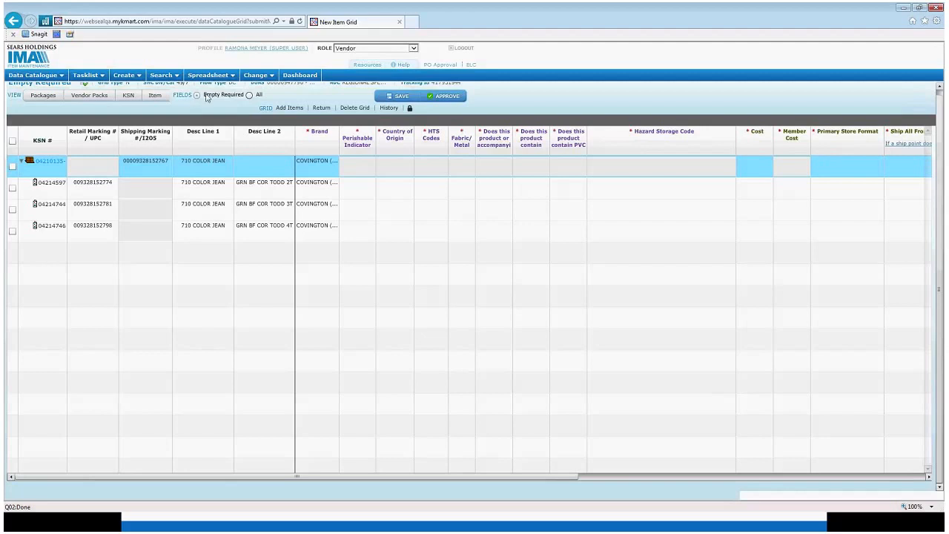
pyautogui.click(359, 185)
pyautogui.click(361, 185)
pyautogui.click(361, 207)
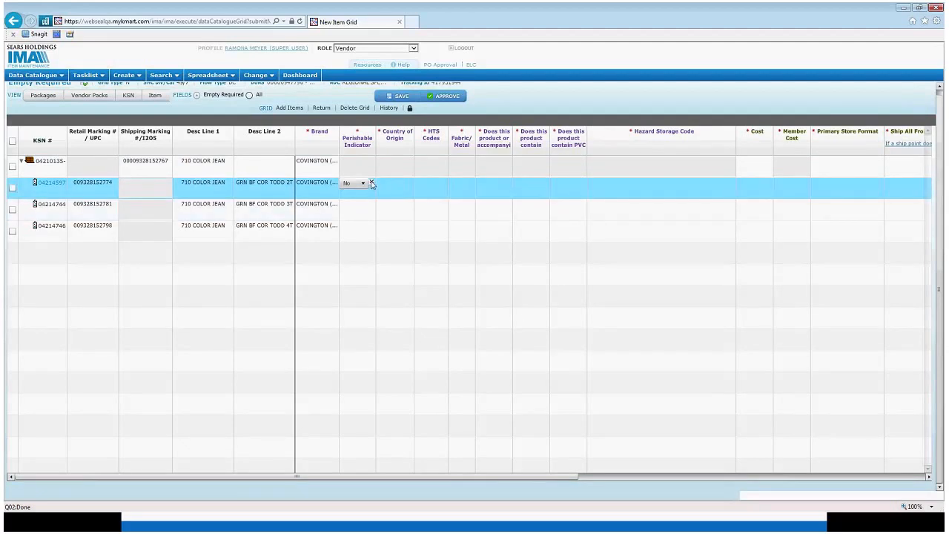
pyautogui.click(372, 184)
# - Add CHINA-CN and INDIA-IN as the Country of Origin for the 2T jeans and copy them down to the other jeans
pyautogui.click(398, 184)
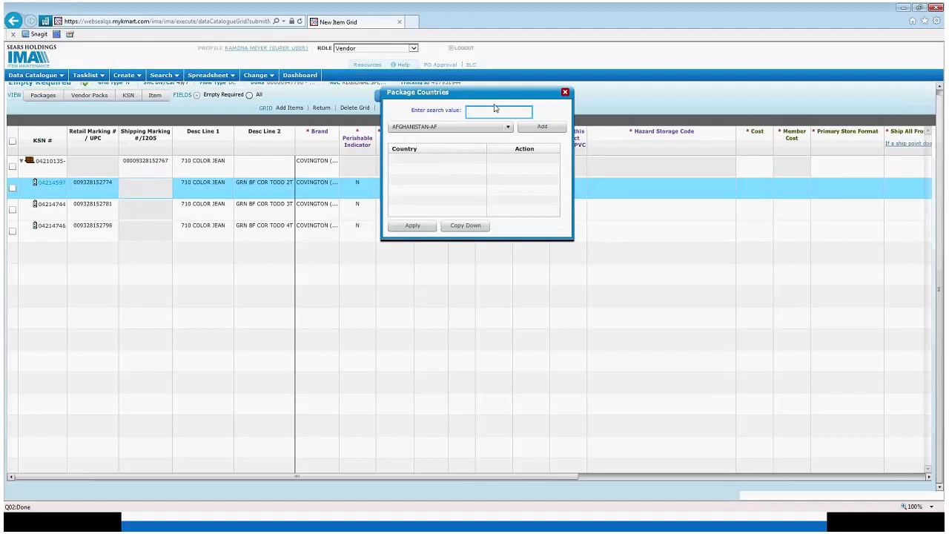
pyautogui.write('china')
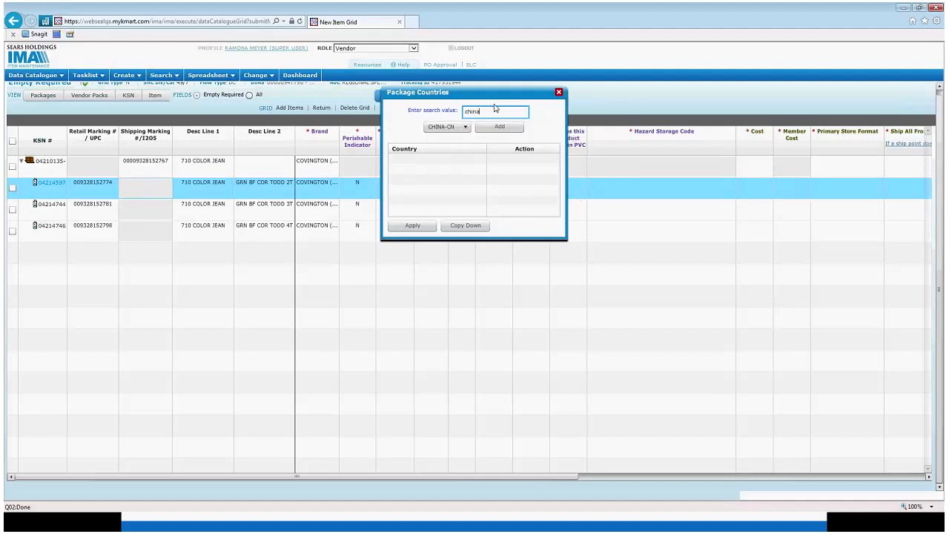
pyautogui.click(497, 126)
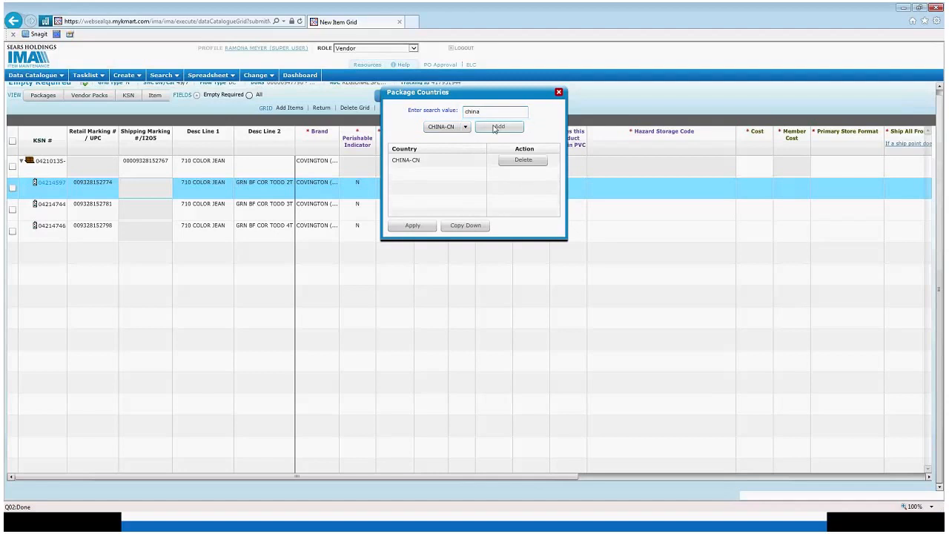
pyautogui.doubleClick(472, 112)
pyautogui.write('india')
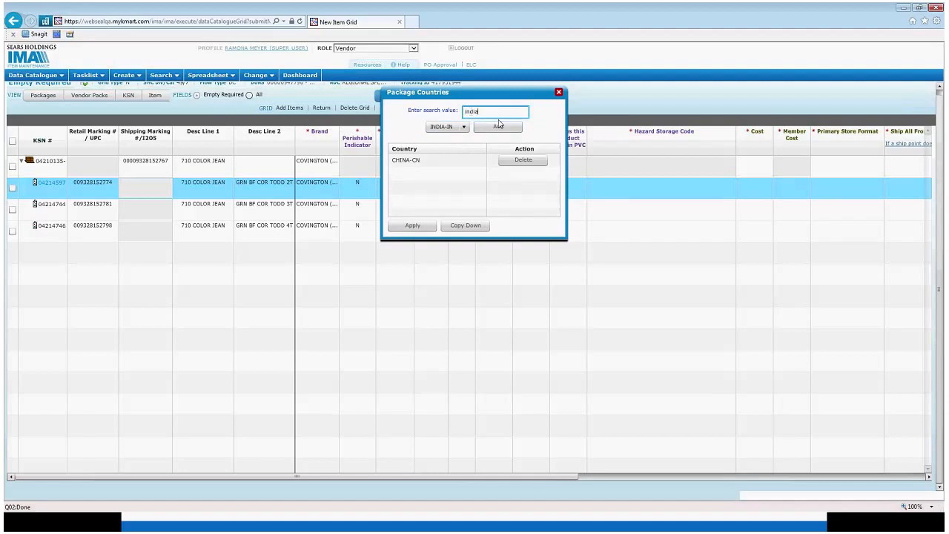
pyautogui.click(498, 126)
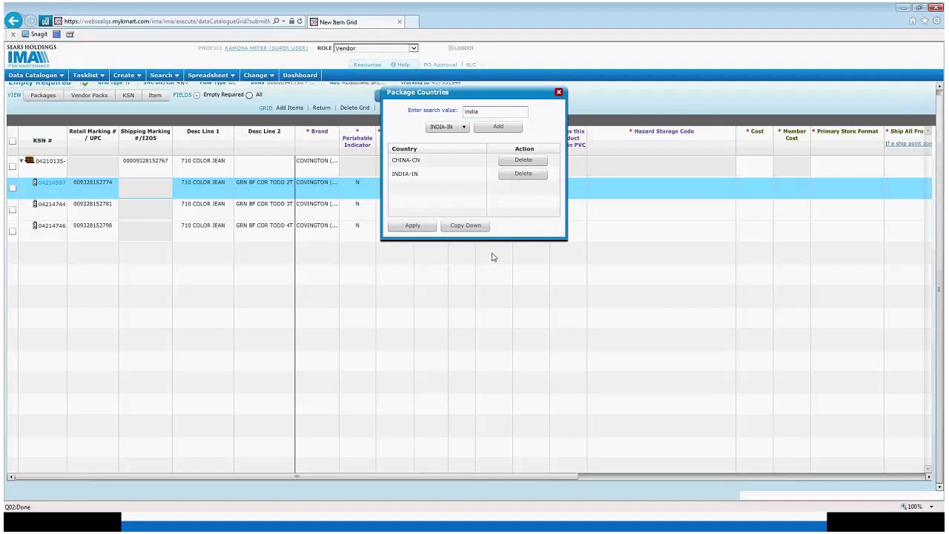
pyautogui.click(466, 225)
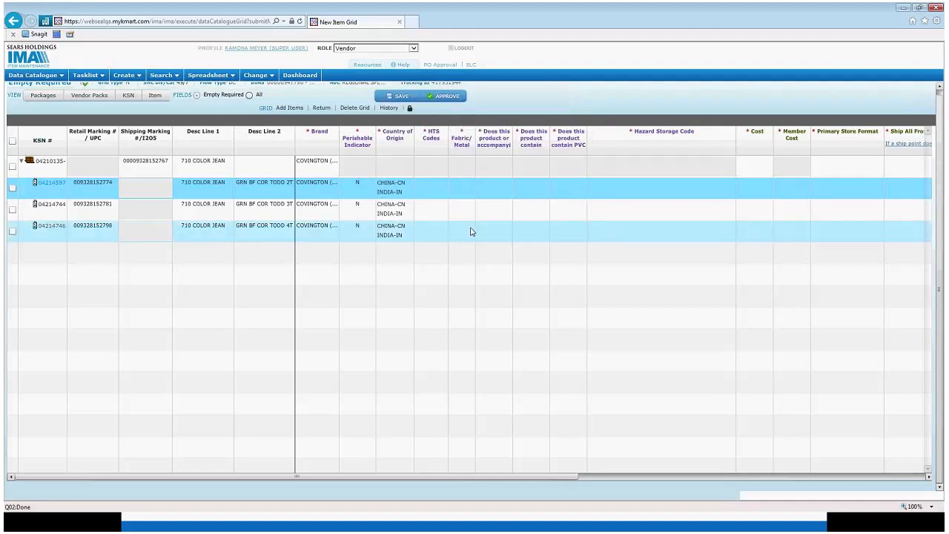
pyautogui.click(427, 189)
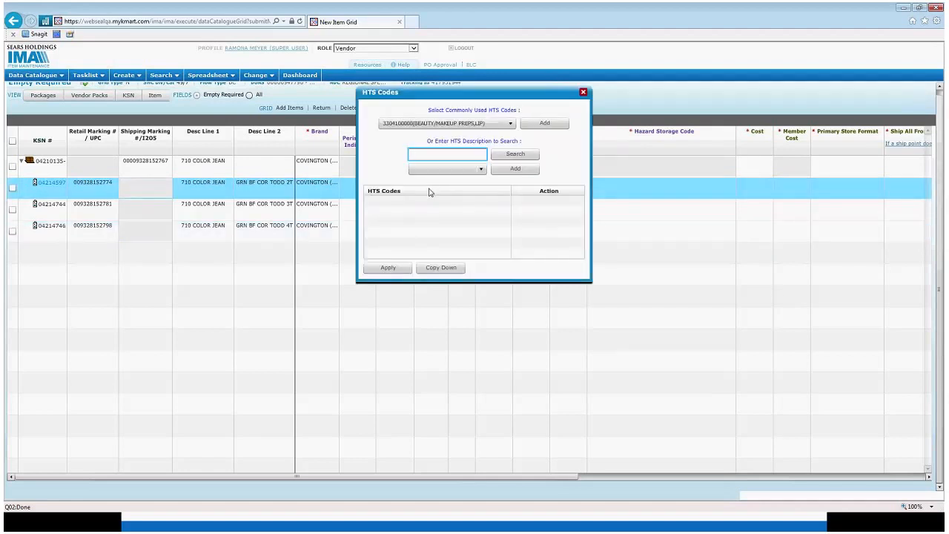
pyautogui.write('shirt')
pyautogui.click(526, 153)
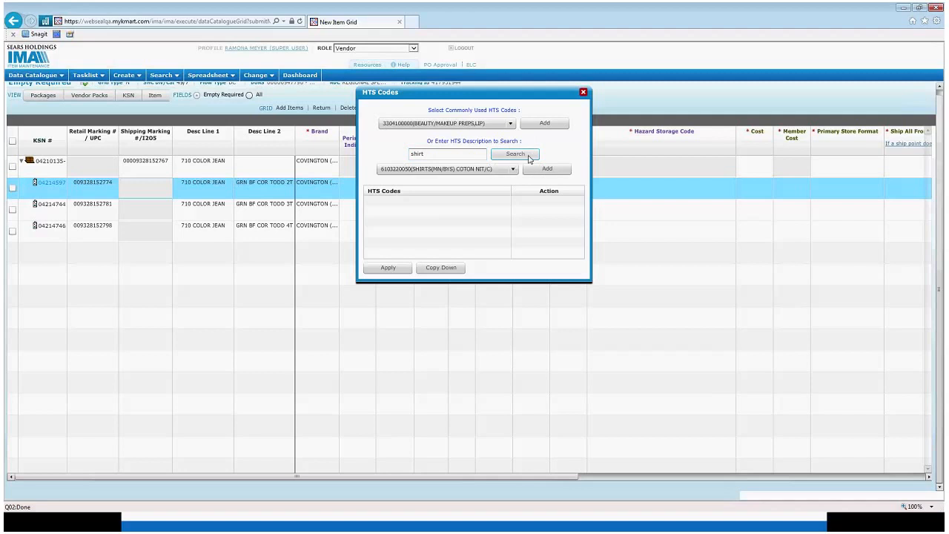
pyautogui.click(424, 154)
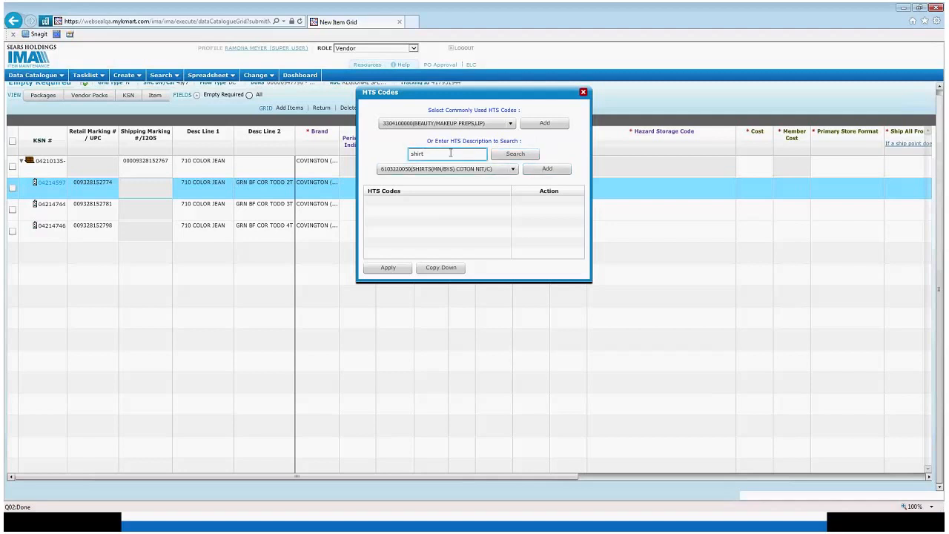
pyautogui.click(511, 169)
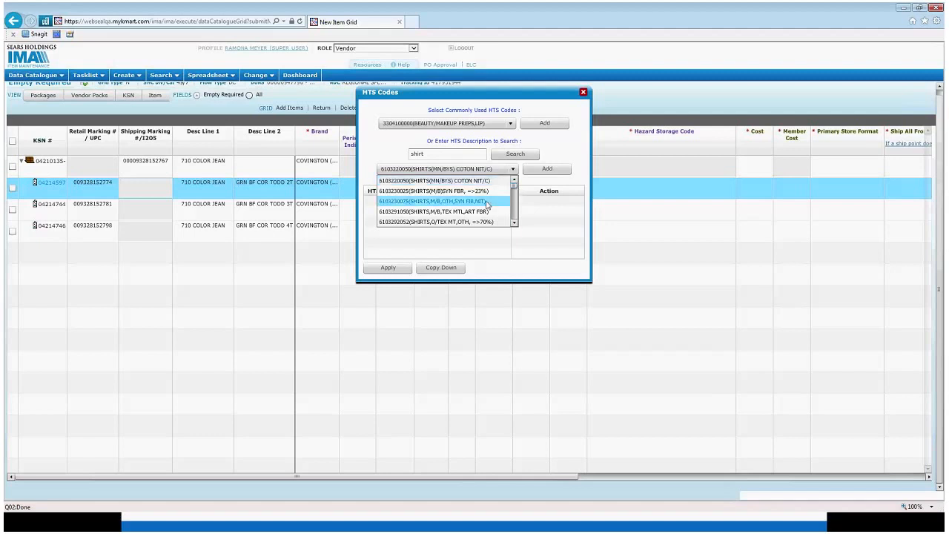
pyautogui.click(434, 201)
pyautogui.click(530, 171)
pyautogui.click(442, 267)
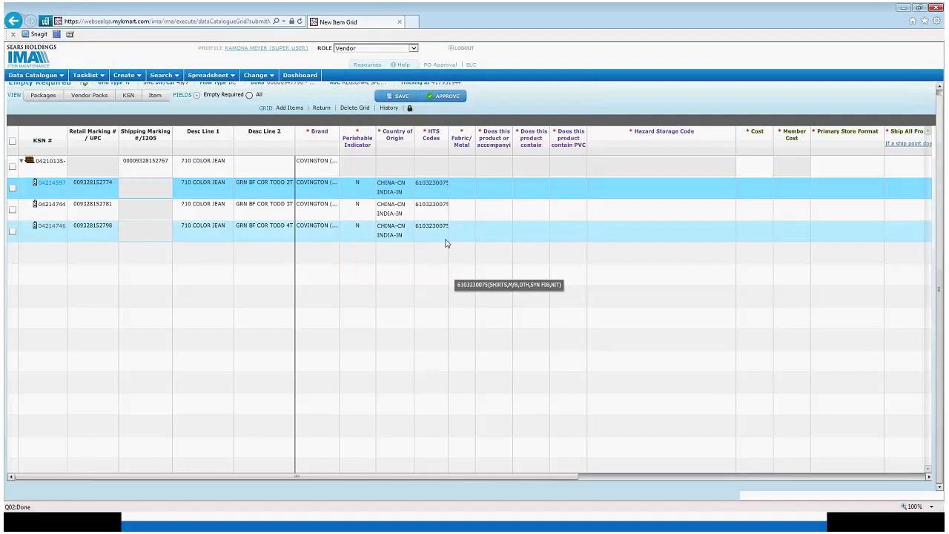
# - Add the fibers 615-COTTON JERSEY and 200-COTTON to the Fabric/Metal field of the 2T jeans
pyautogui.click(464, 184)
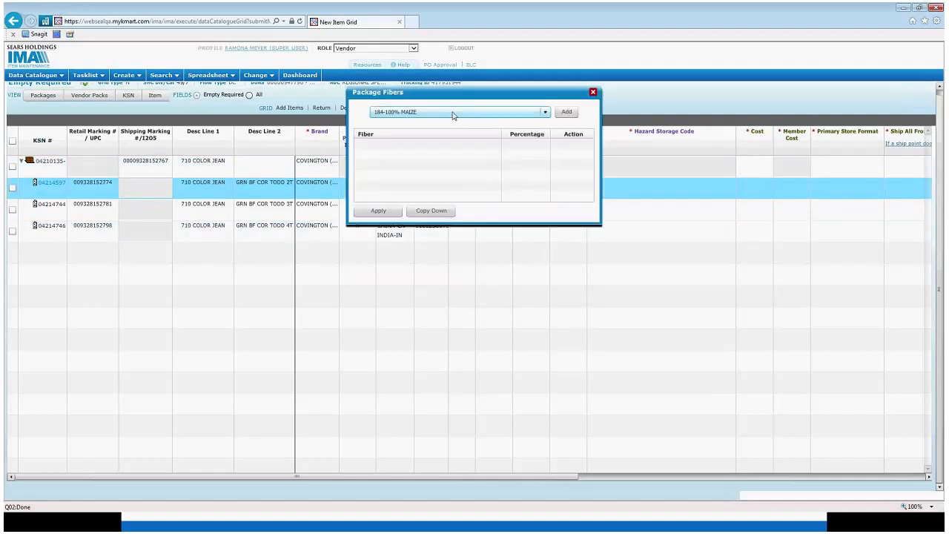
pyautogui.click(453, 114)
pyautogui.moveTo(548, 129); pyautogui.dragTo(552, 139)
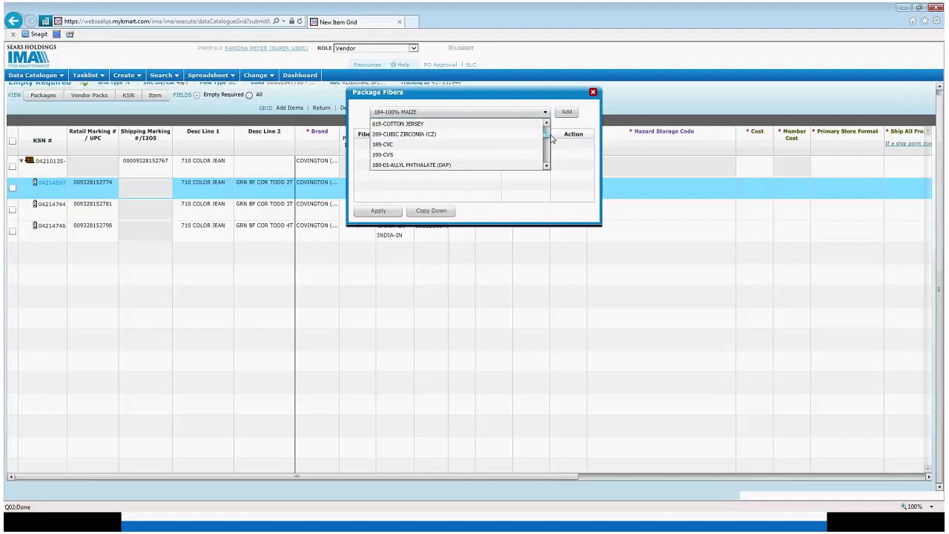
pyautogui.click(511, 123)
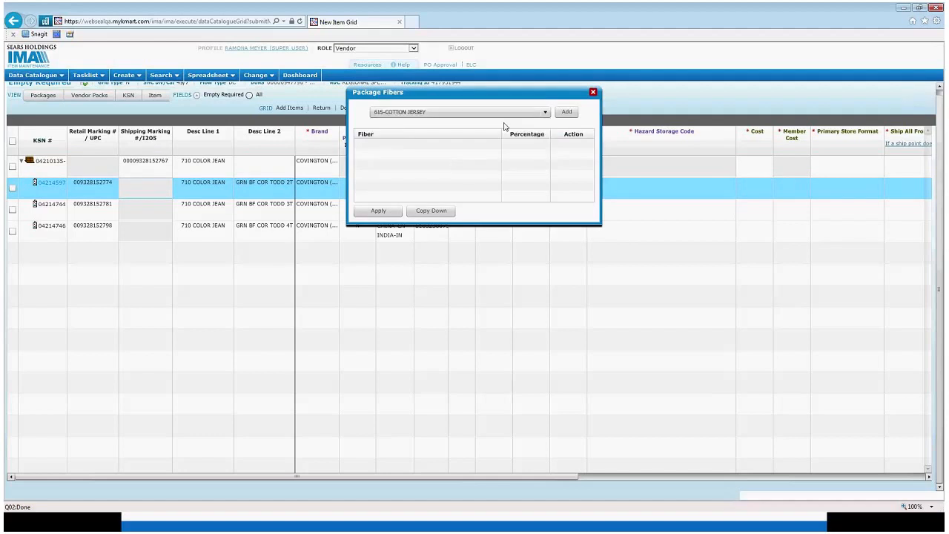
pyautogui.click(566, 112)
pyautogui.click(545, 112)
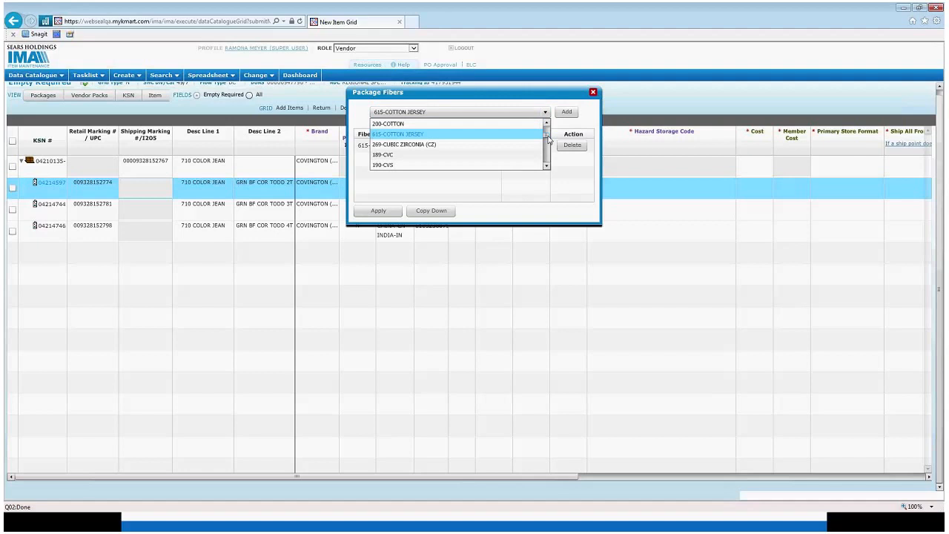
pyautogui.click(519, 123)
pyautogui.click(568, 112)
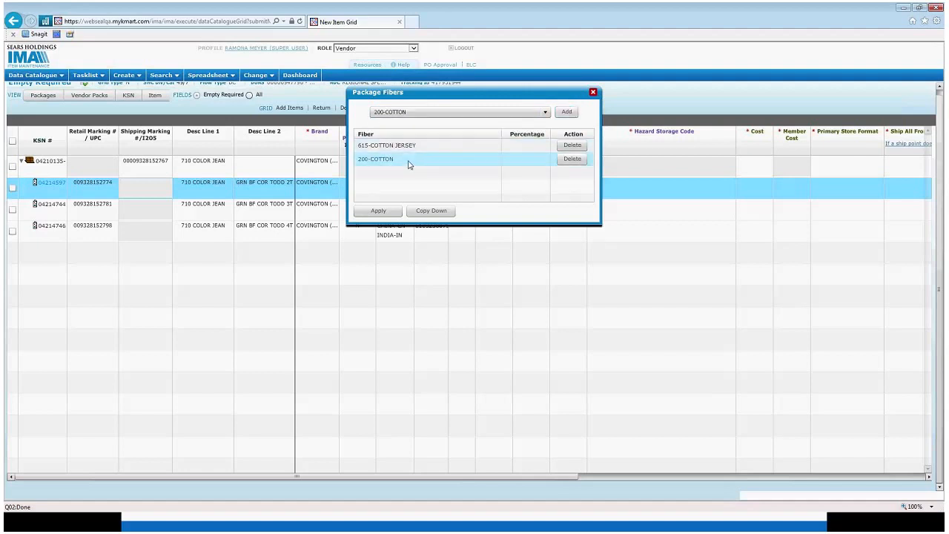
# - Set the fiber percentages to 70 for cotton jersey and 30 for cotton, and copy them down to the other jeans
pyautogui.click(525, 145)
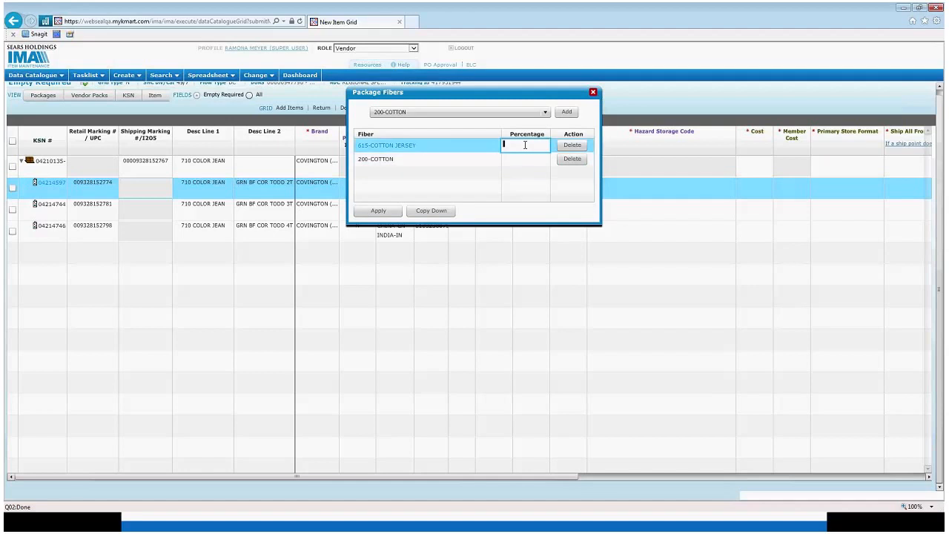
pyautogui.write('70')
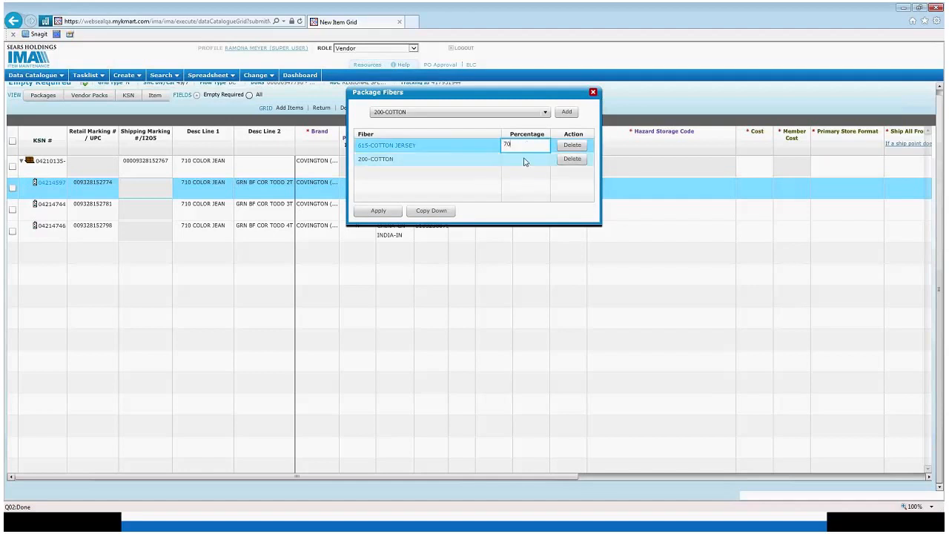
pyautogui.click(524, 160)
pyautogui.write('30')
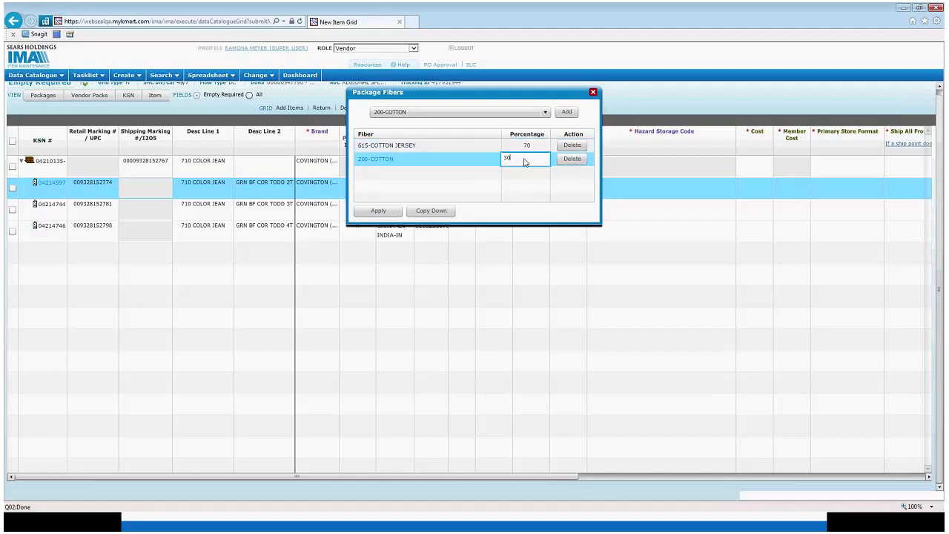
pyautogui.click(528, 221)
pyautogui.click(432, 213)
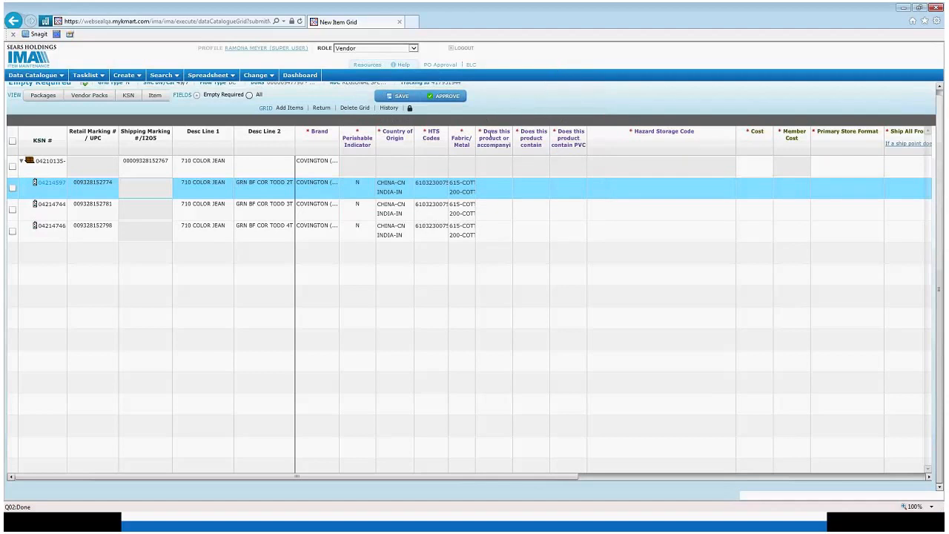
# - Answer No for all three jeans to the question on aerosol, chemical or pesticide content
pyautogui.moveTo(491, 138)
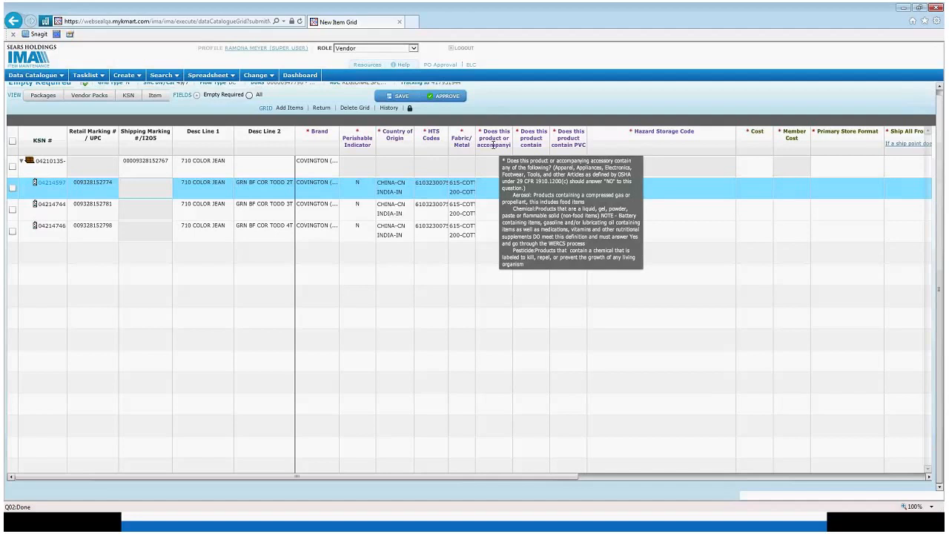
pyautogui.click(486, 189)
pyautogui.click(491, 205)
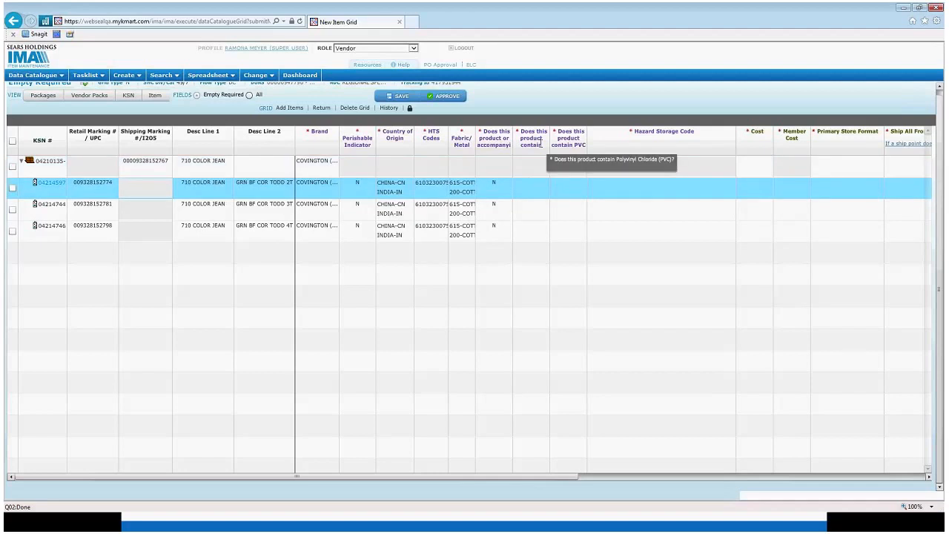
# - Answer No for all three jeans to the questions on PVC in the product and PVC in its packaging
pyautogui.click(522, 194)
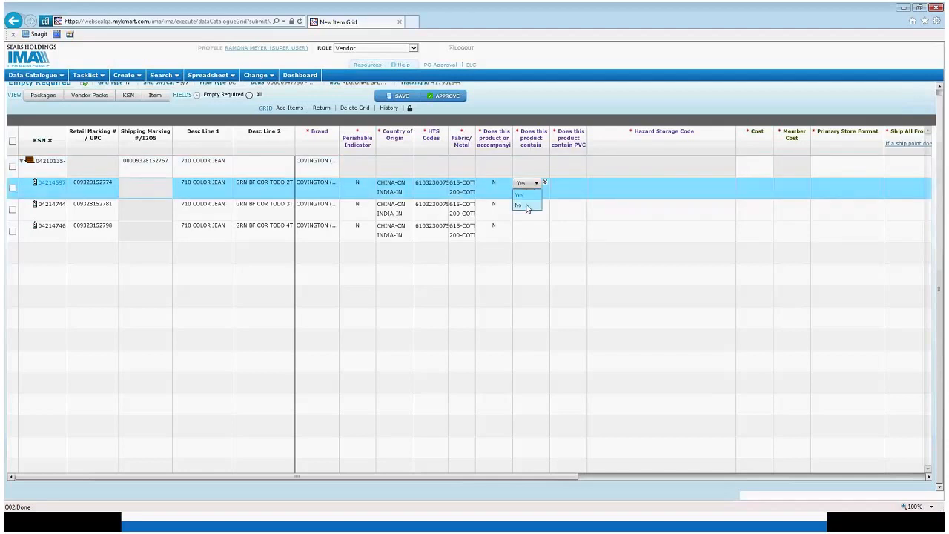
pyautogui.click(527, 206)
pyautogui.click(544, 182)
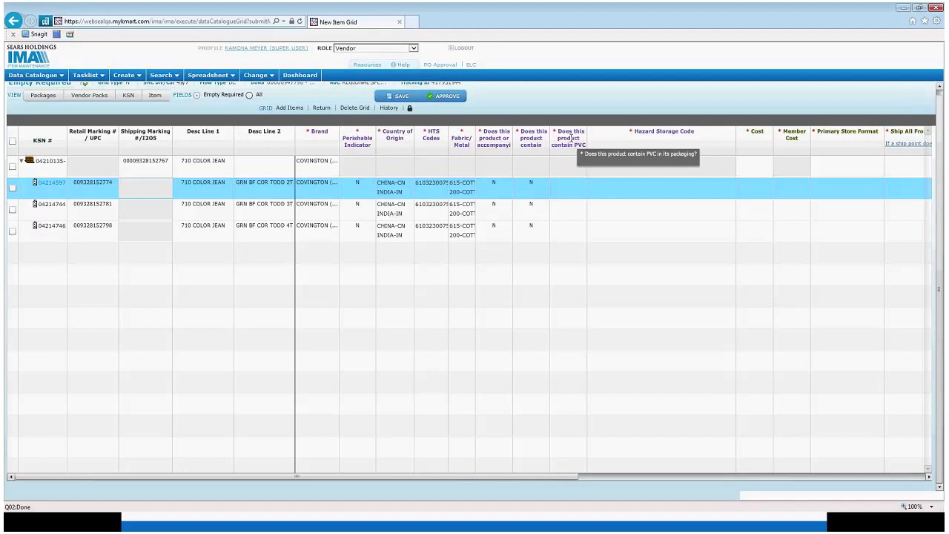
pyautogui.click(562, 185)
pyautogui.click(563, 184)
pyautogui.click(561, 206)
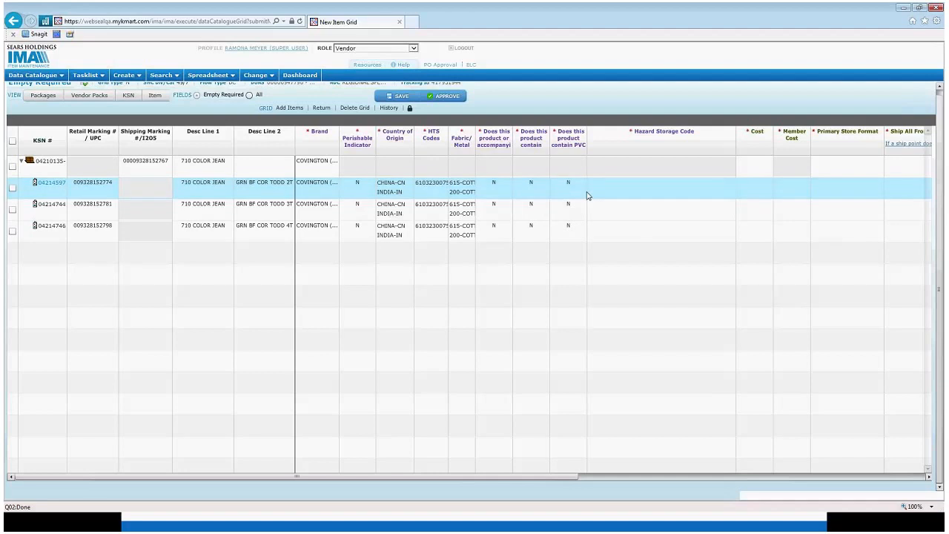
# - Review the Hazard Storage Code options and set 0-Not Hazardous/No Storage Risk for all three jeans
pyautogui.moveTo(515, 478); pyautogui.dragTo(669, 468)
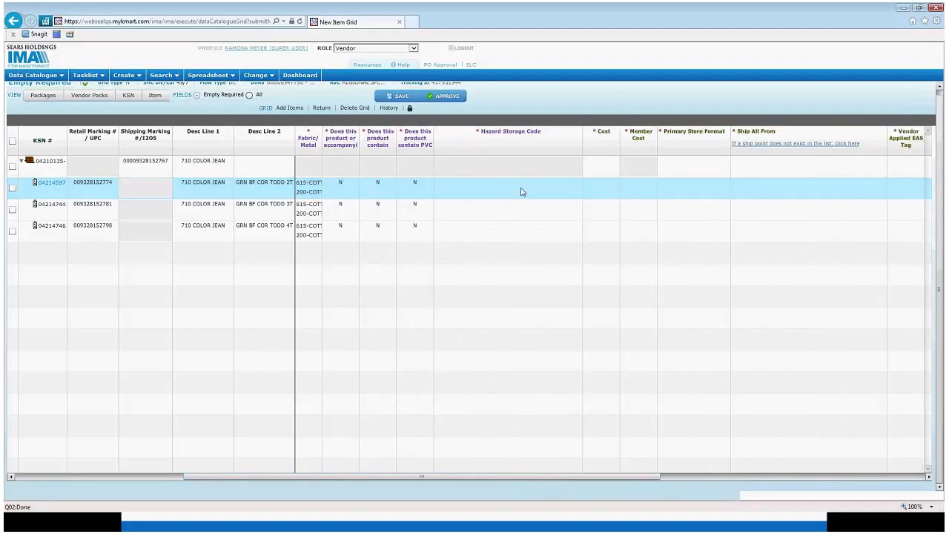
pyautogui.click(479, 186)
pyautogui.click(477, 187)
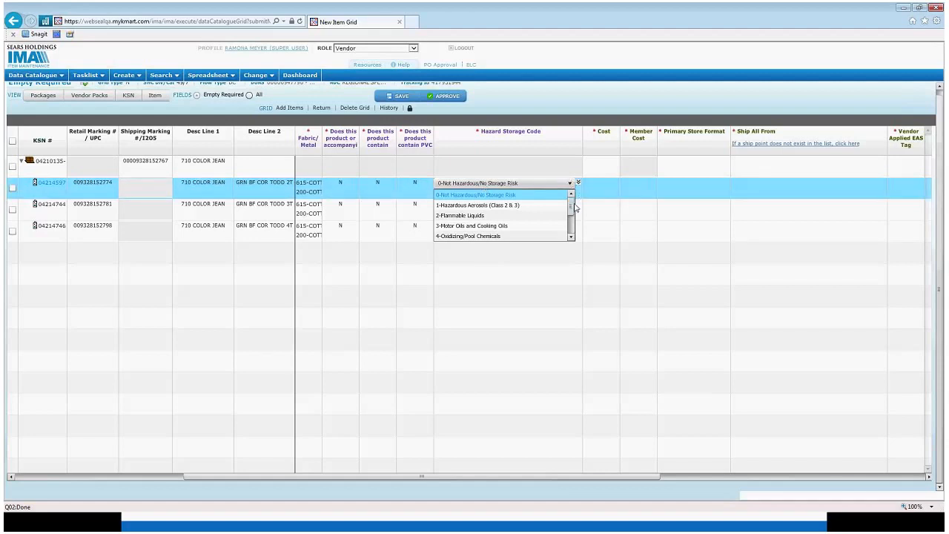
pyautogui.moveTo(572, 209); pyautogui.dragTo(573, 226)
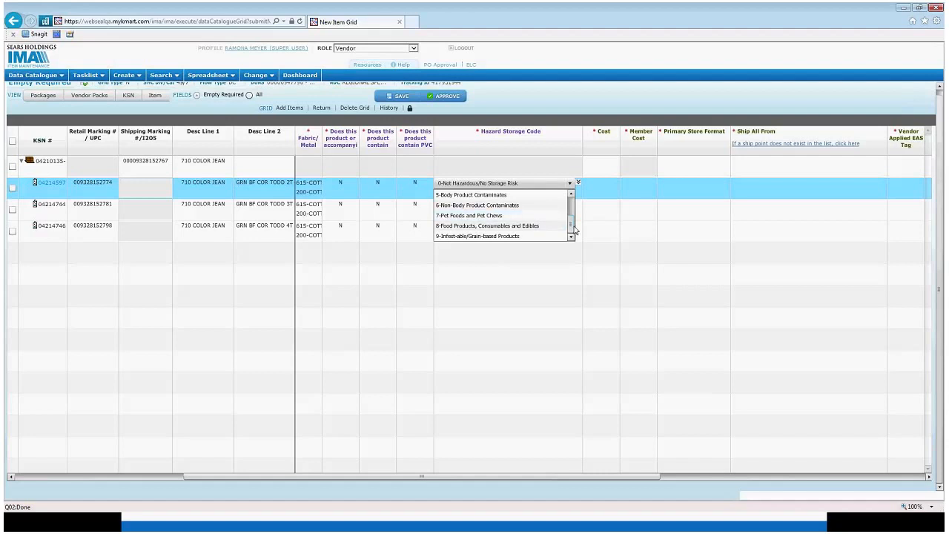
pyautogui.click(558, 164)
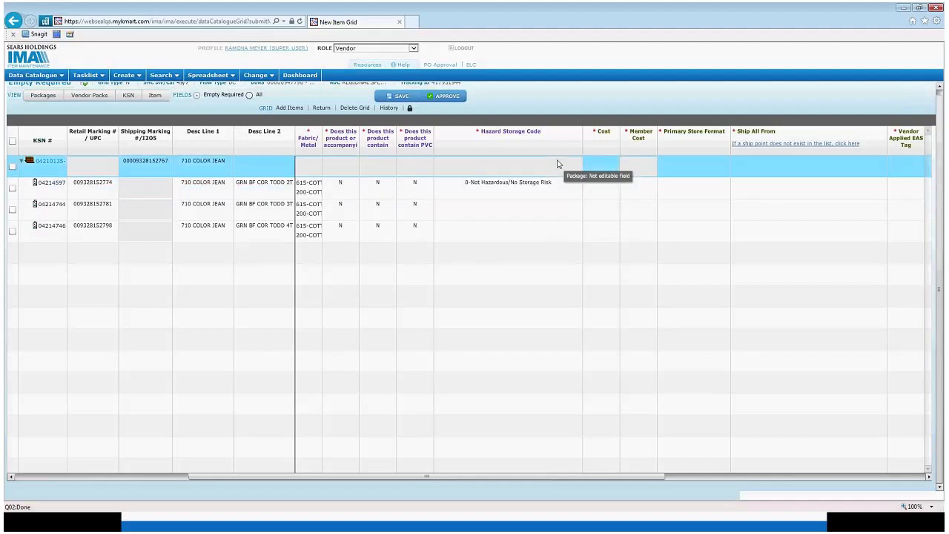
pyautogui.click(528, 187)
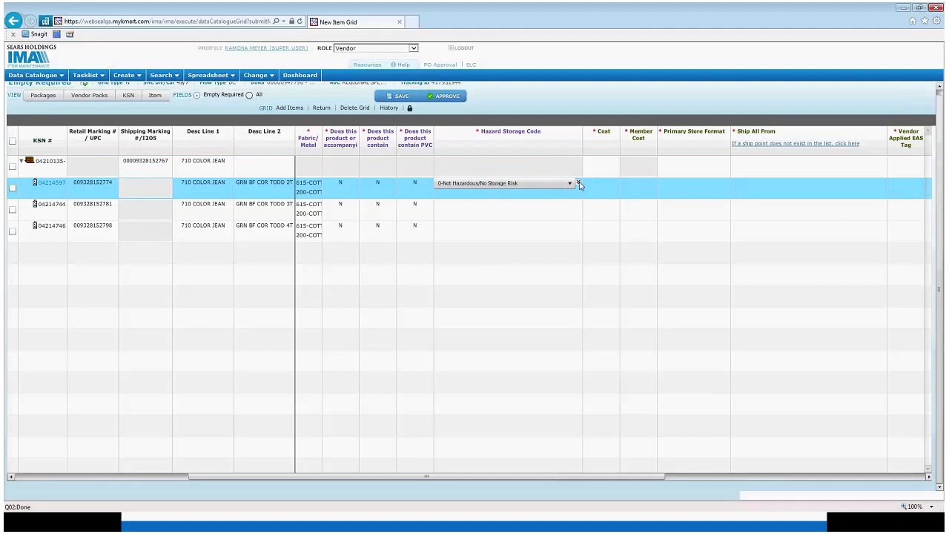
pyautogui.click(578, 183)
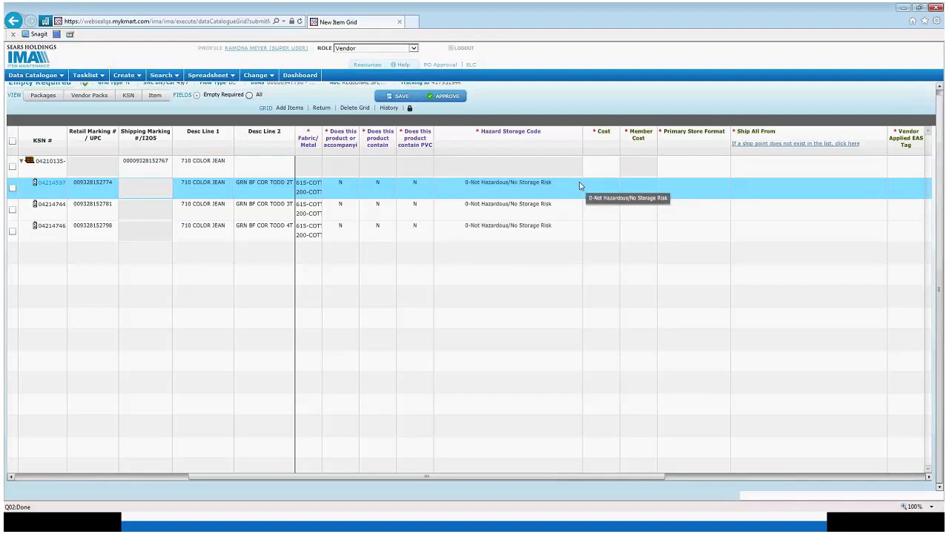
# - Set both the Cost and the Member Cost of all three jeans to 6.99
pyautogui.click(595, 189)
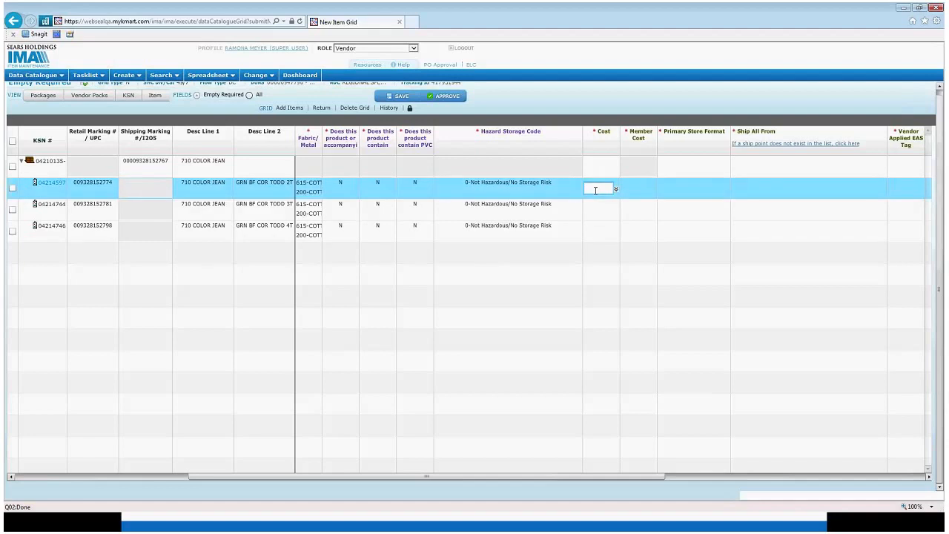
pyautogui.write('6.99')
pyautogui.press('Return')
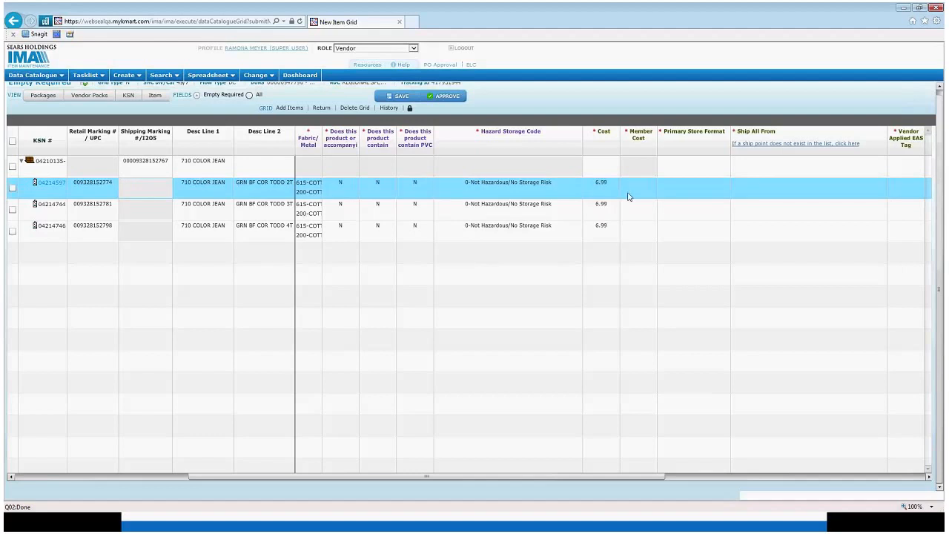
pyautogui.click(641, 185)
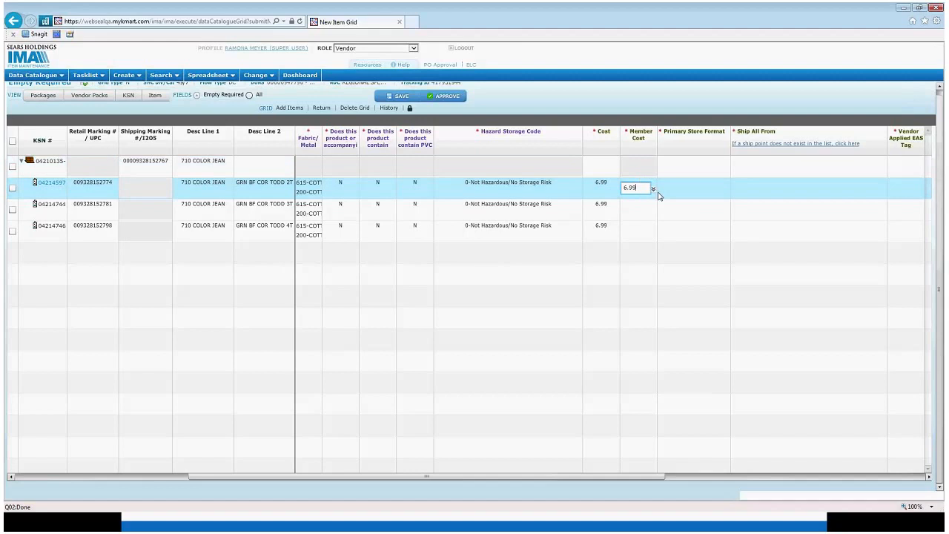
pyautogui.click(654, 189)
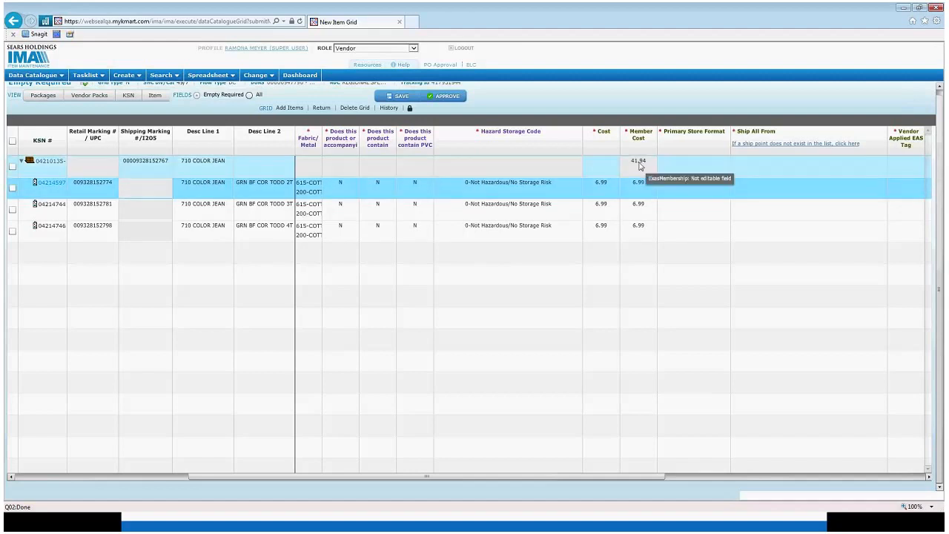
# - Set the Cost of the 710 COLOR JEAN pack to 41.94
pyautogui.click(596, 166)
pyautogui.write('41.94')
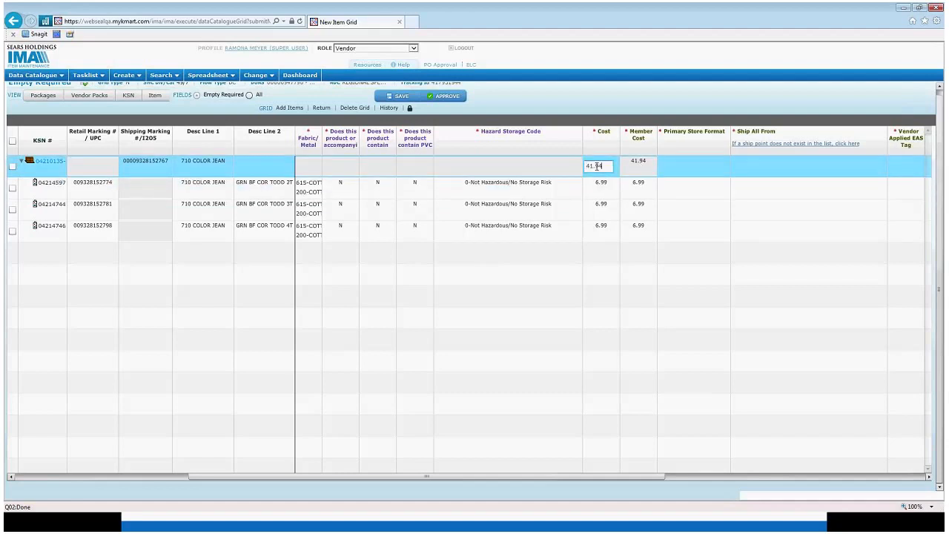
pyautogui.press('Return')
# - Set the Primary Store Format to KMRT-ALL KMART STORES (NO DELETE DATE) for the pack and all three jeans
pyautogui.click(707, 166)
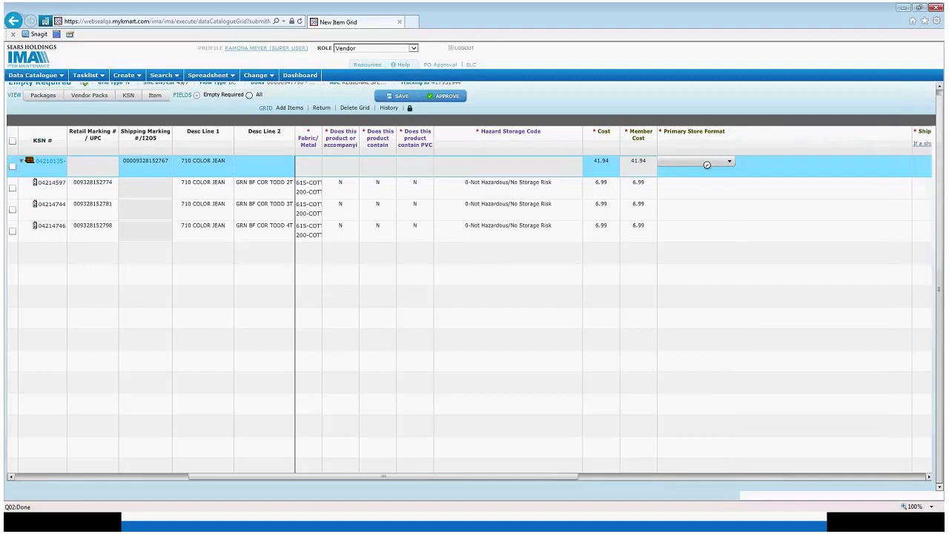
pyautogui.click(742, 161)
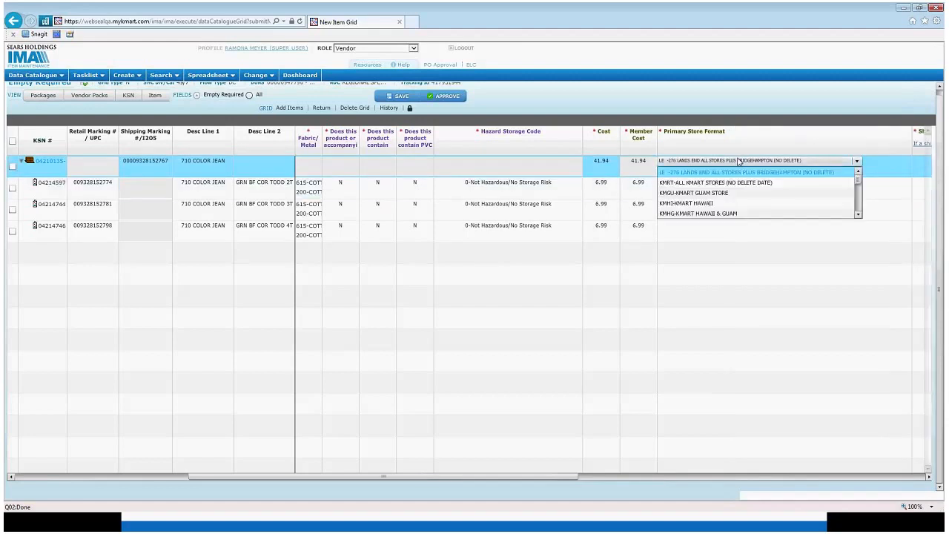
pyautogui.click(740, 184)
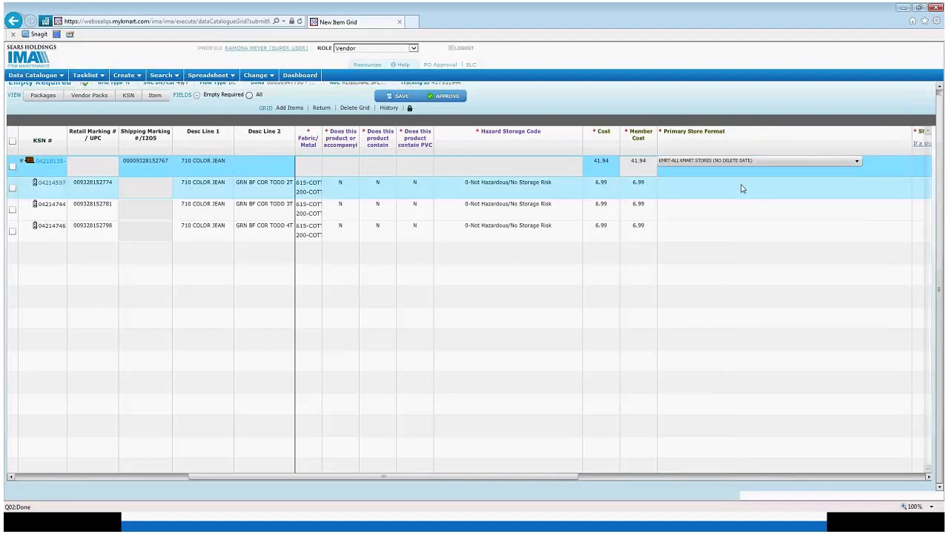
pyautogui.click(742, 189)
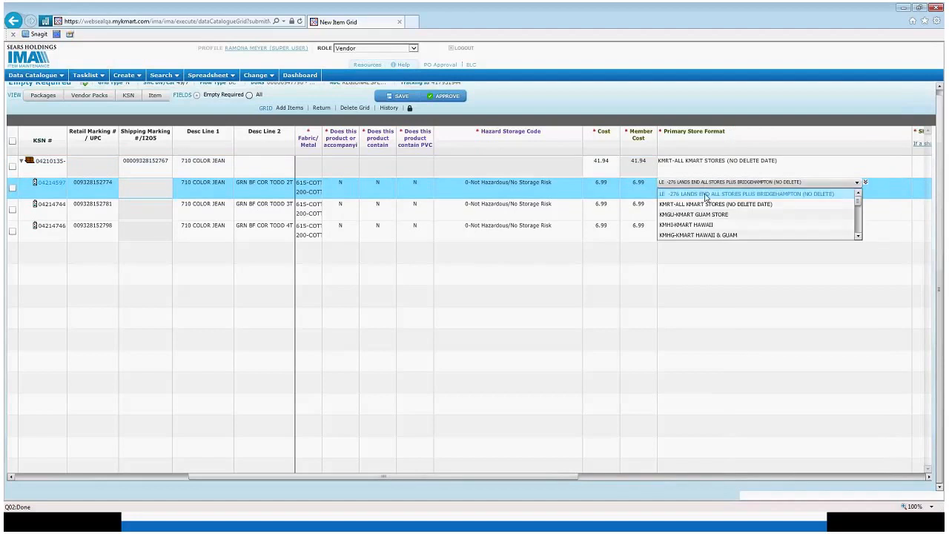
pyautogui.click(709, 204)
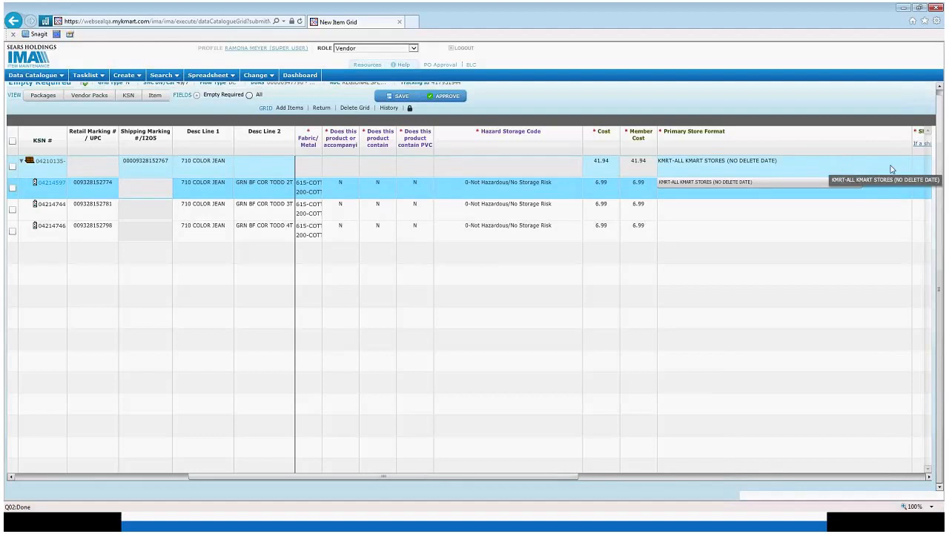
pyautogui.click(866, 183)
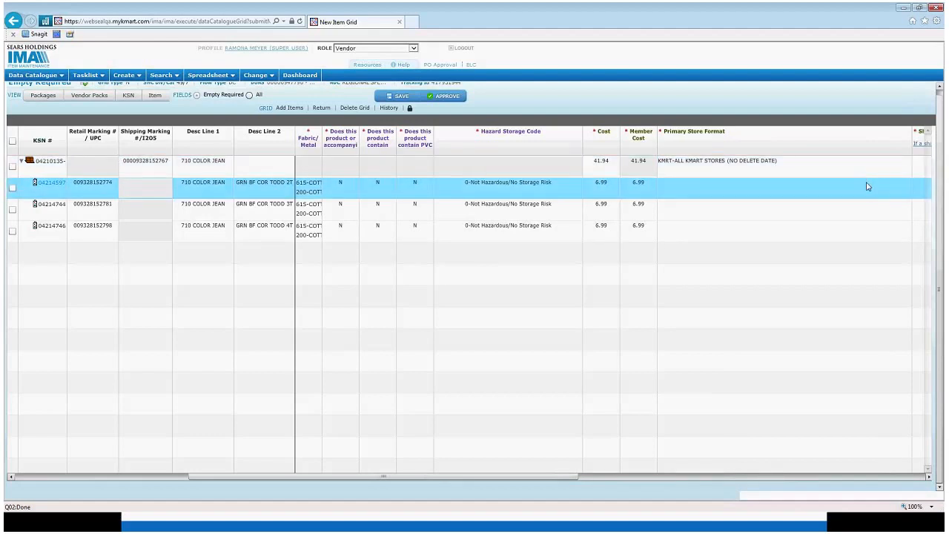
# - Set Ship All From to the Dayton, NJ ship point 36540 for the pack and all three jeans
pyautogui.click(929, 477)
pyautogui.click(928, 477)
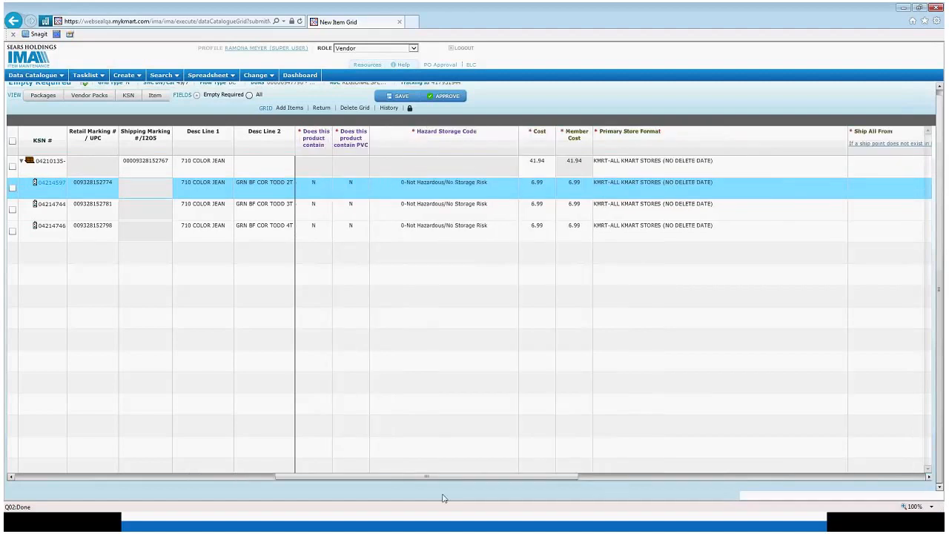
pyautogui.moveTo(452, 477); pyautogui.dragTo(707, 467)
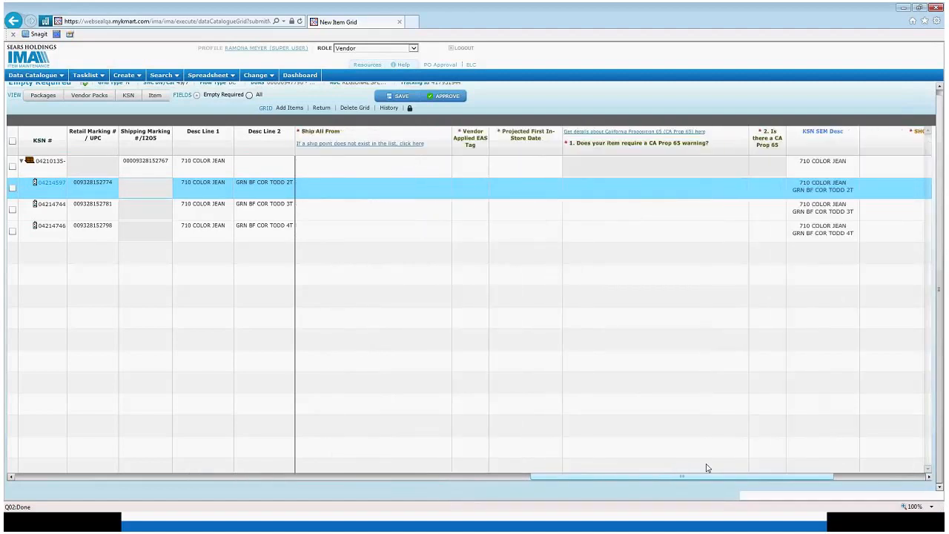
pyautogui.click(368, 170)
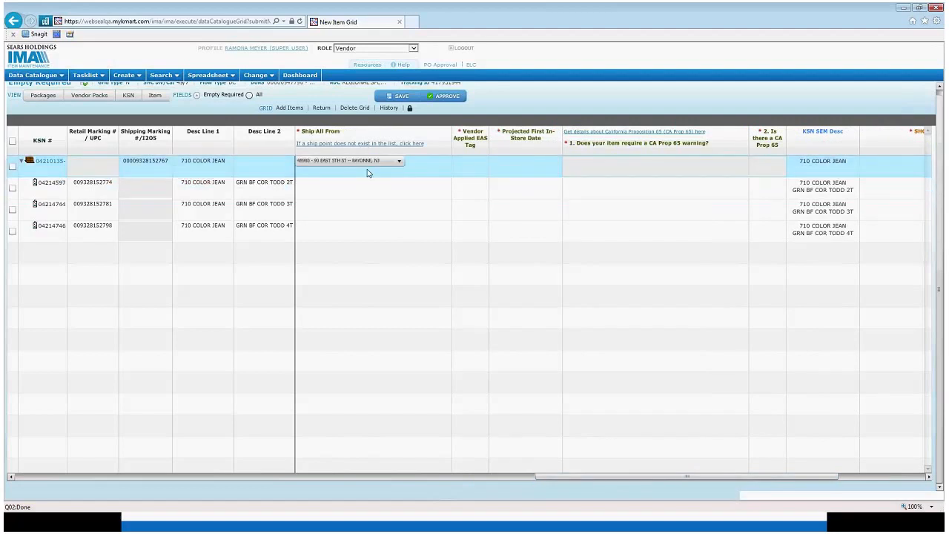
pyautogui.click(366, 168)
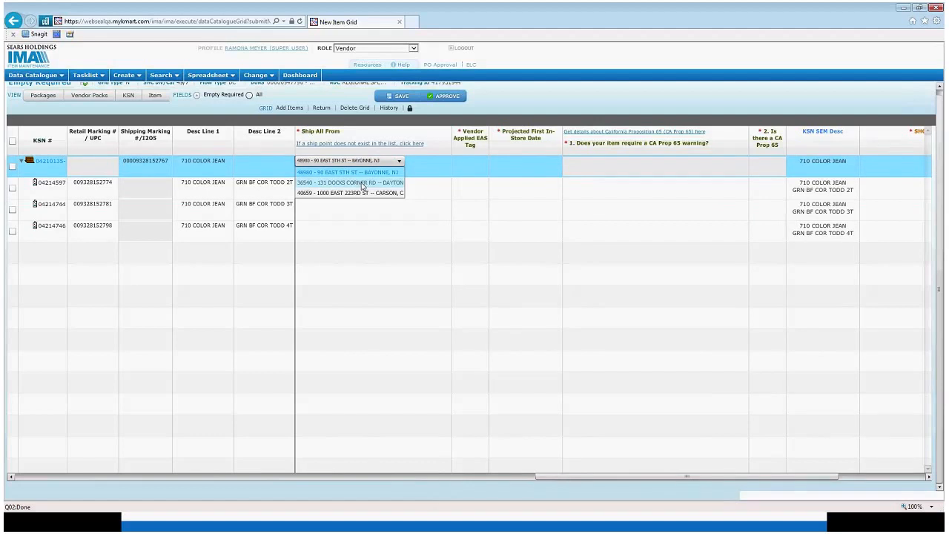
pyautogui.click(363, 183)
pyautogui.click(363, 183)
pyautogui.click(358, 202)
pyautogui.click(407, 183)
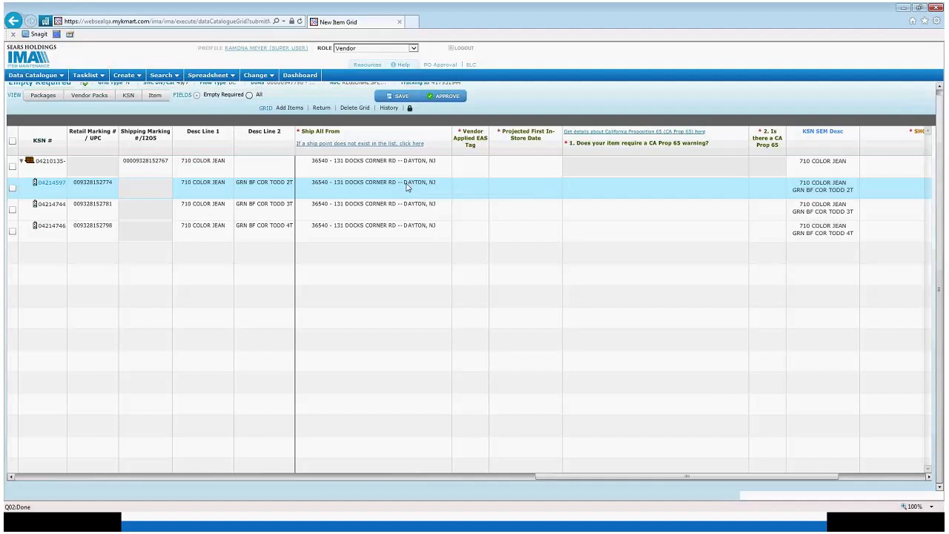
# - Set Vendor Applied EAS Tag to No for the pack and all three jeans
pyautogui.click(477, 167)
pyautogui.click(473, 161)
pyautogui.click(468, 185)
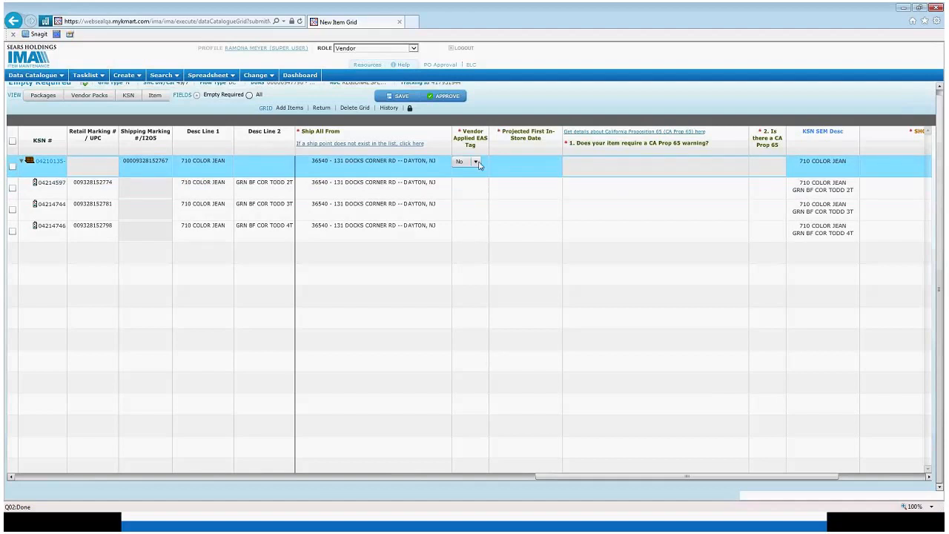
pyautogui.click(474, 190)
pyautogui.click(474, 185)
pyautogui.click(458, 205)
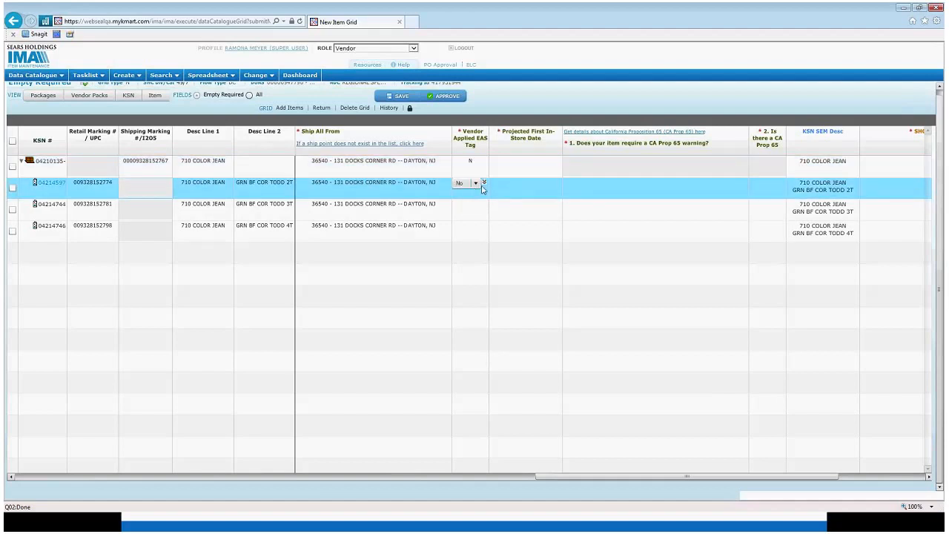
# - Set the Projected First In-Store Date to 07/31/2017 for the pack and all three jeans
pyautogui.click(525, 164)
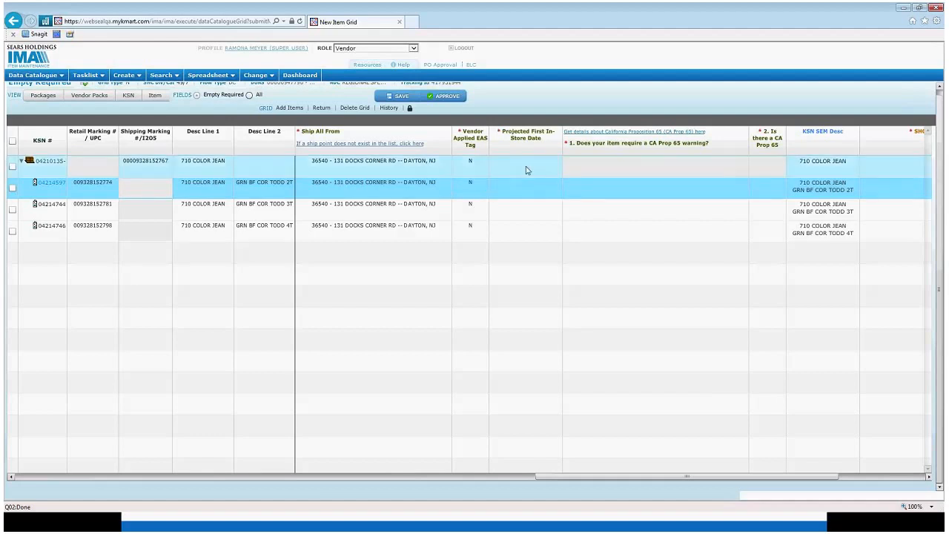
pyautogui.click(616, 162)
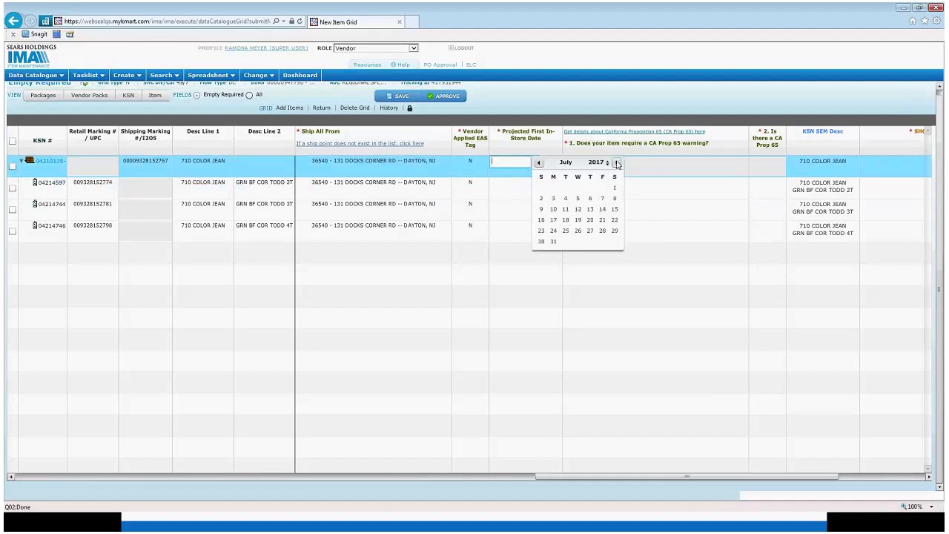
pyautogui.click(553, 242)
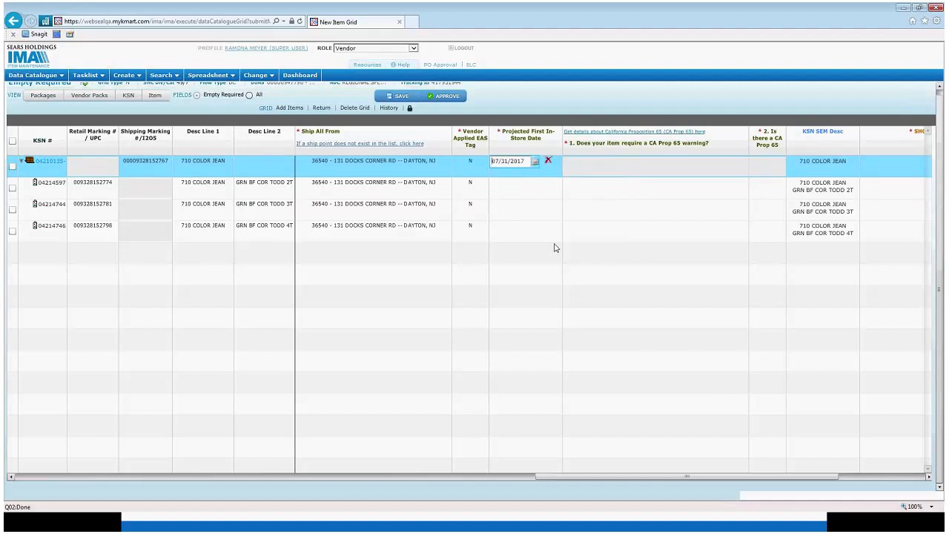
pyautogui.click(527, 186)
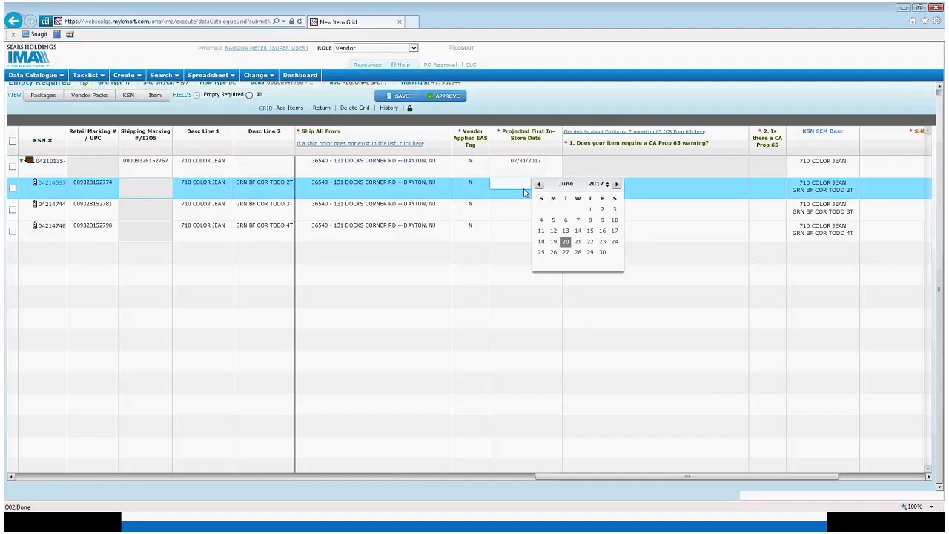
pyautogui.click(616, 184)
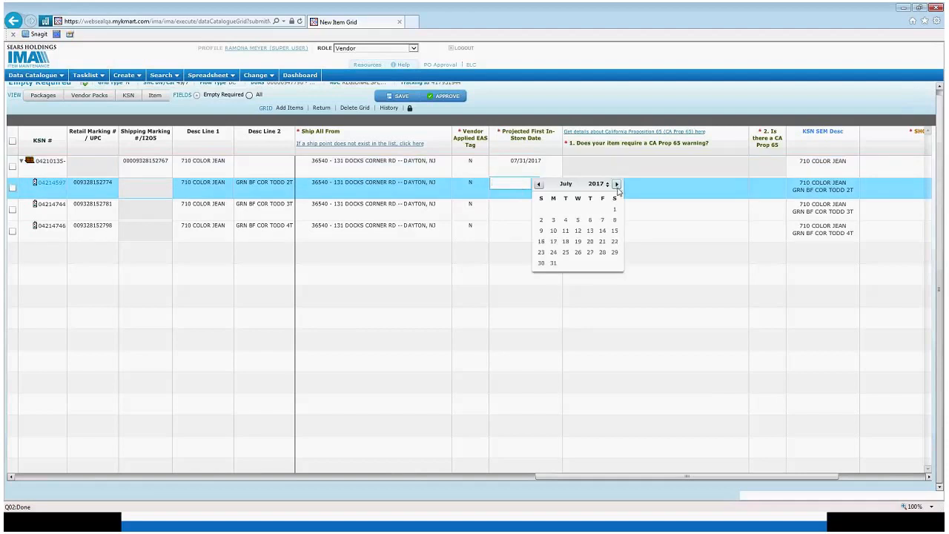
pyautogui.click(554, 264)
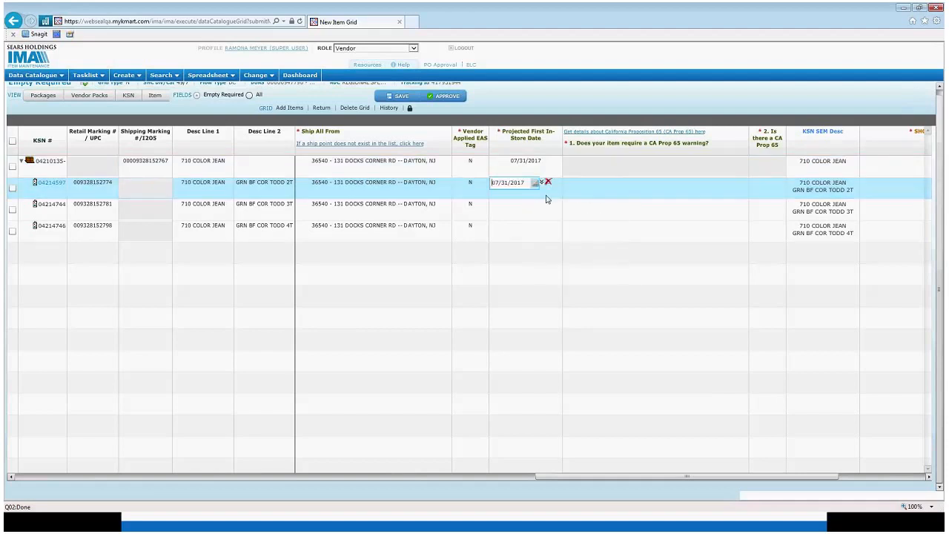
pyautogui.click(542, 183)
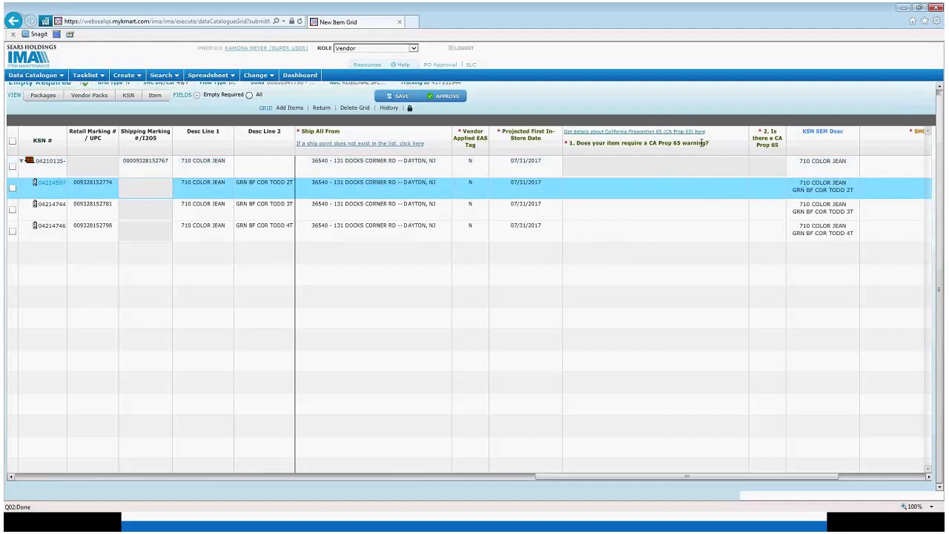
# - Answer the CA Prop 65 warning question with "Tested - Does not contain any CA Prop65 chemicals" for all three jeans
pyautogui.moveTo(701, 142)
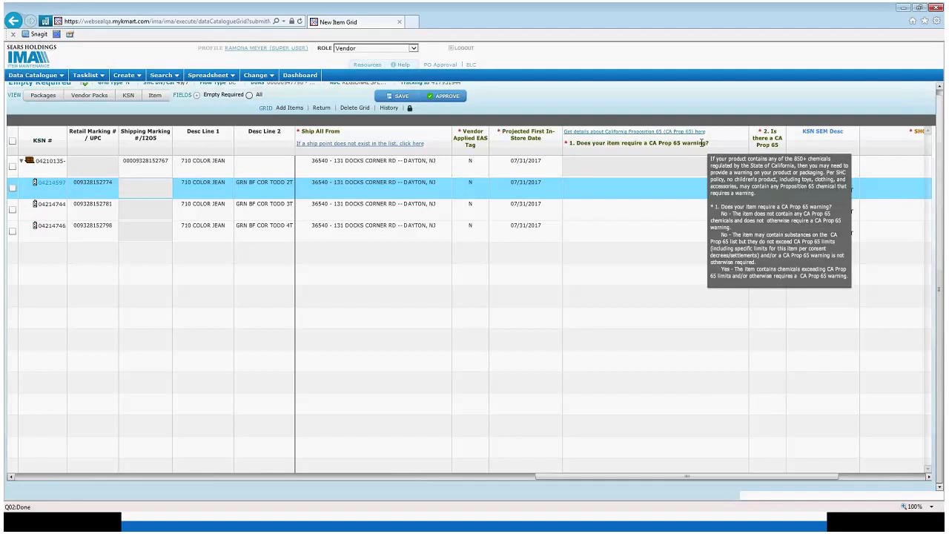
pyautogui.click(669, 191)
pyautogui.click(669, 189)
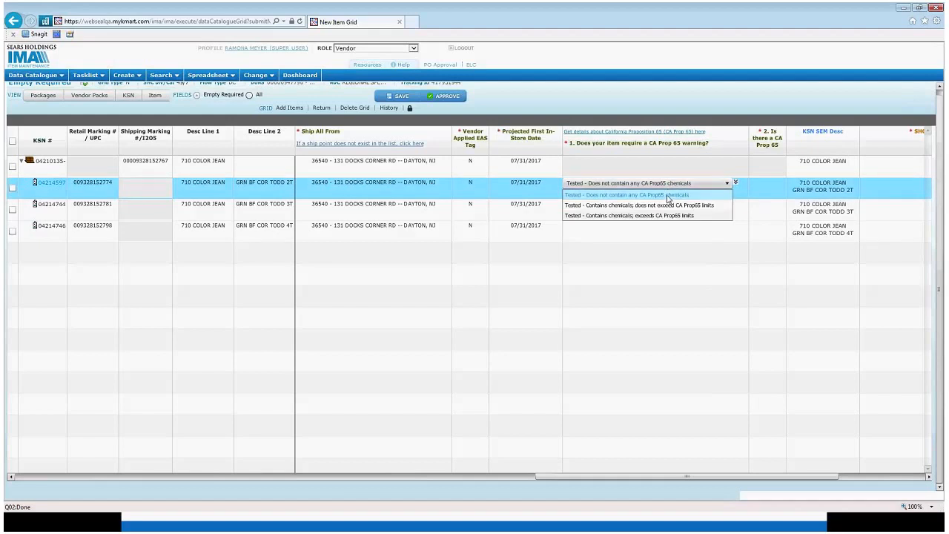
pyautogui.click(645, 195)
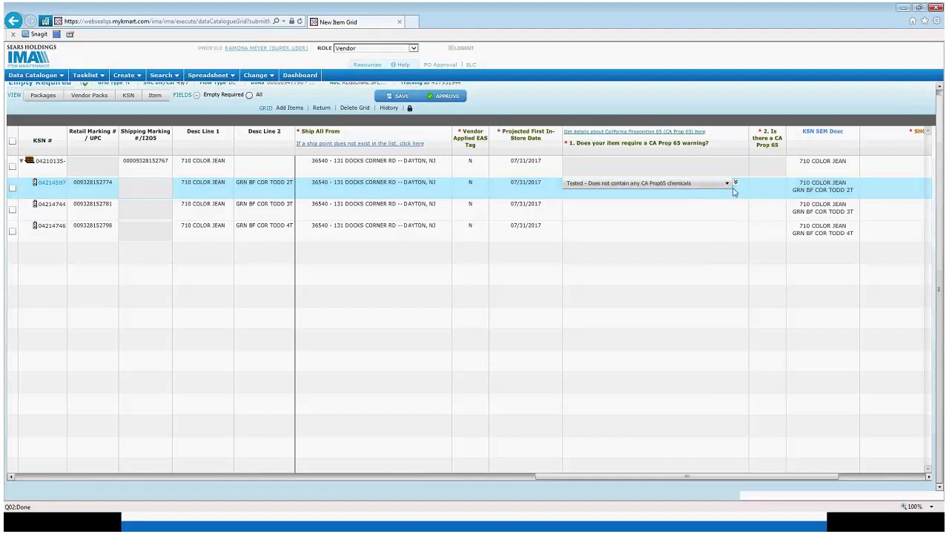
pyautogui.click(736, 183)
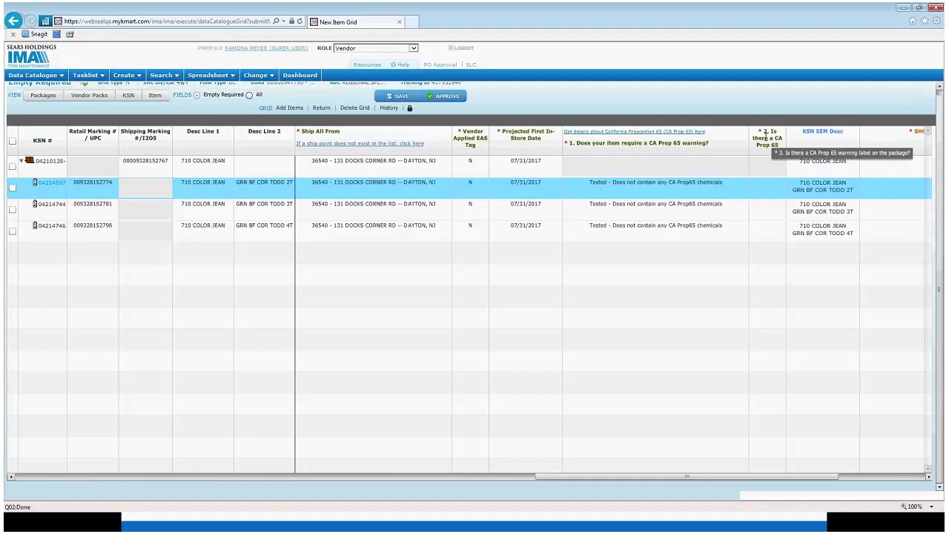
# - Answer No for all three jeans to the question on a CA Prop 65 warning label on the package
pyautogui.click(763, 184)
pyautogui.click(771, 183)
pyautogui.click(768, 206)
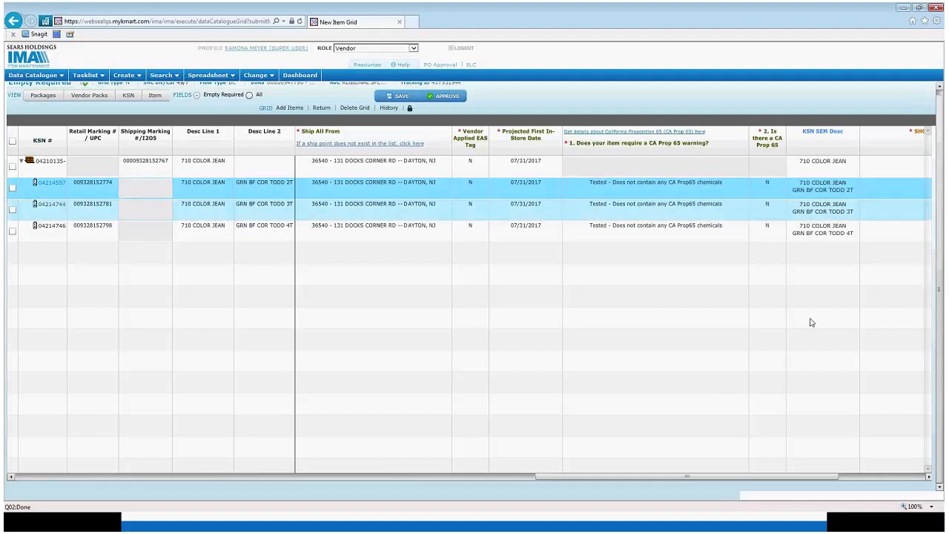
# - Set the SHC Subcategory to 3 - INTL BOYS JEANS 4-7 for the pack and all three jeans
pyautogui.moveTo(828, 478); pyautogui.dragTo(886, 475)
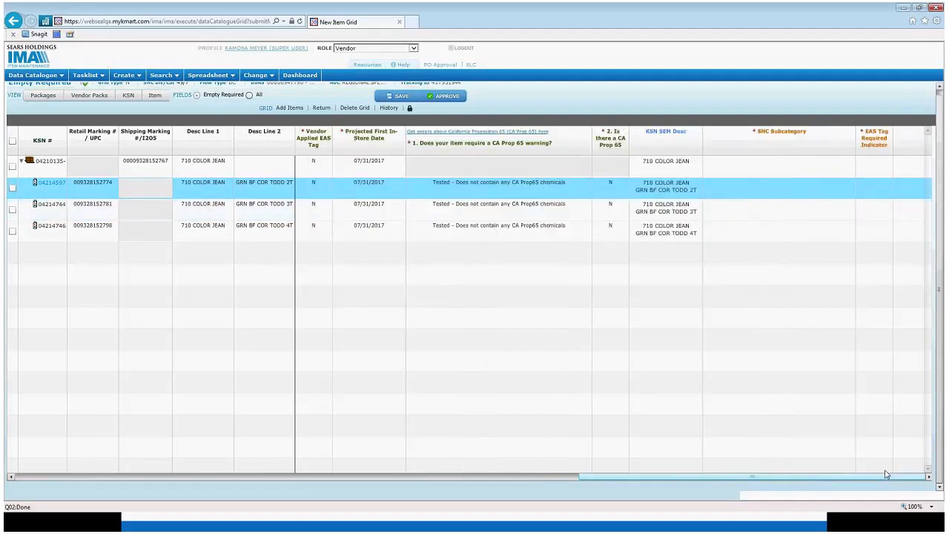
pyautogui.click(786, 169)
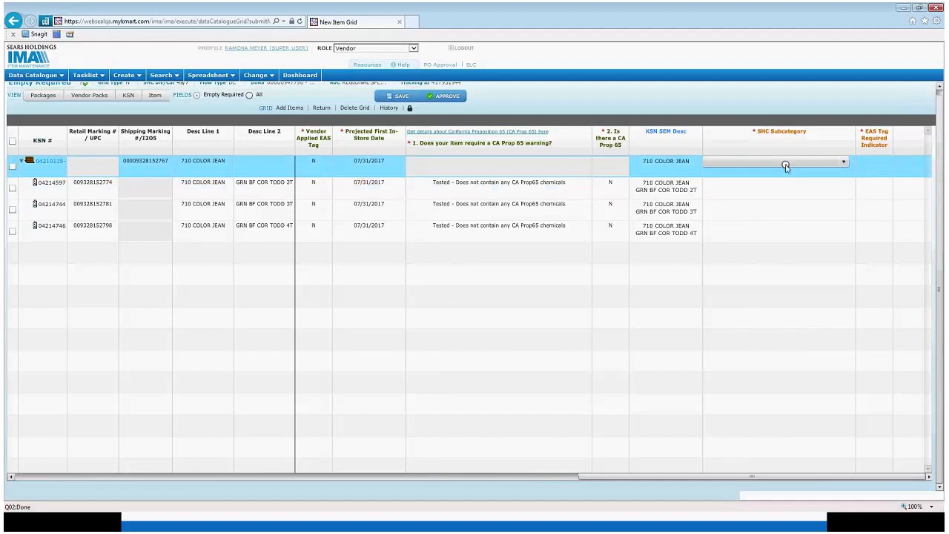
pyautogui.click(787, 168)
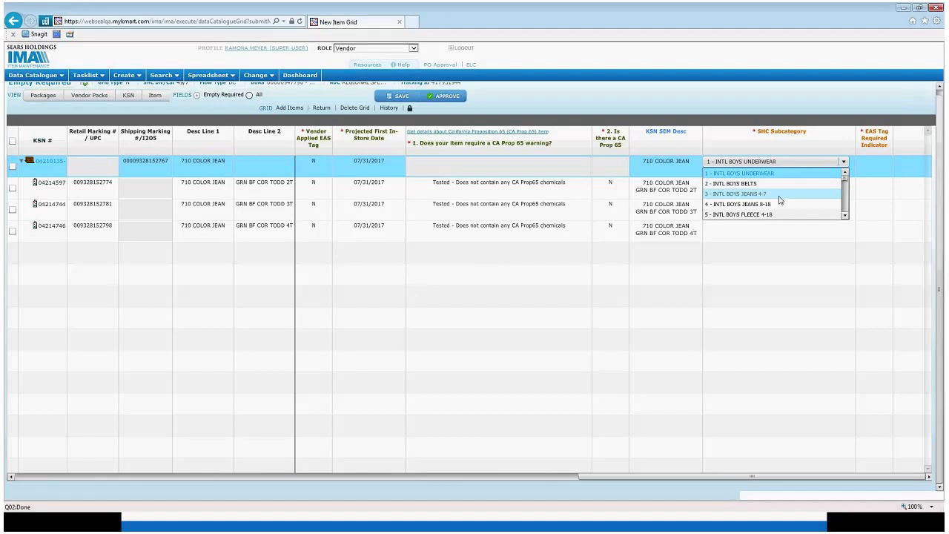
pyautogui.click(779, 196)
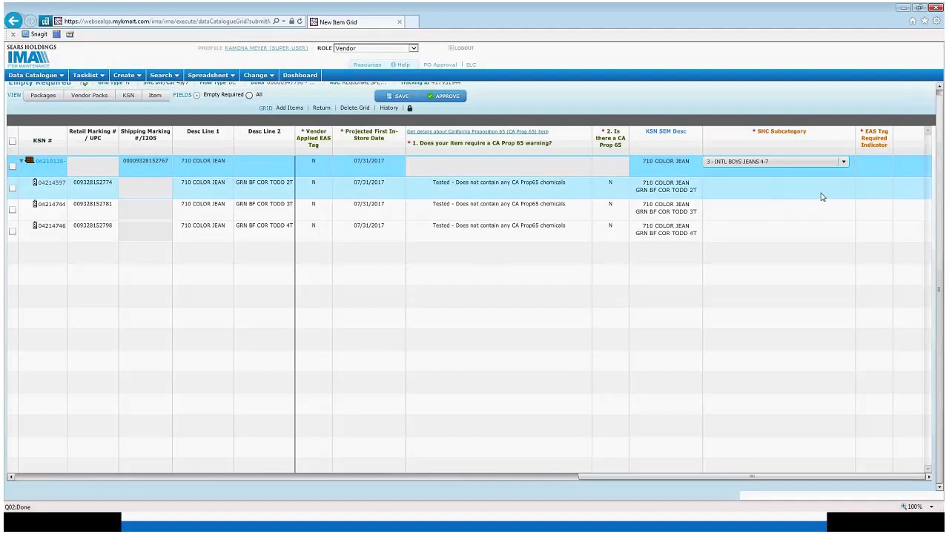
pyautogui.click(820, 192)
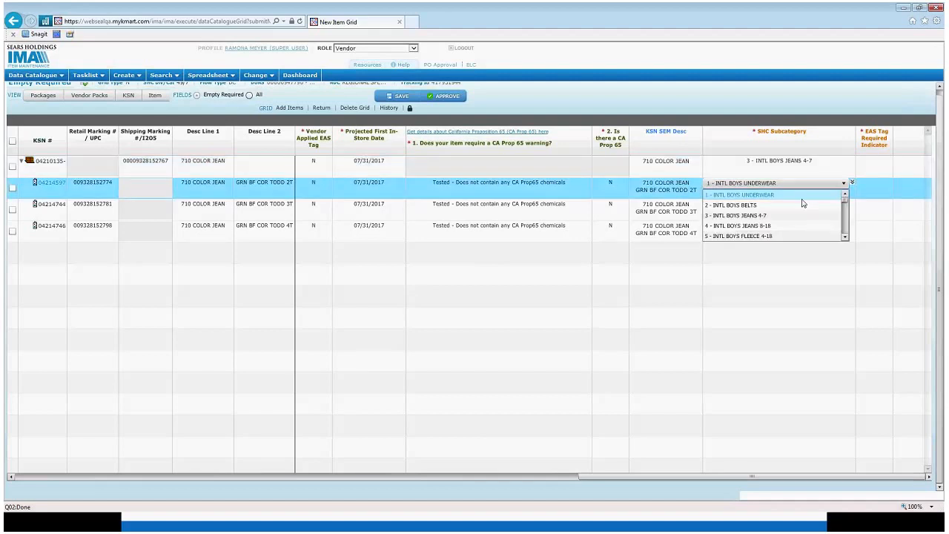
pyautogui.click(790, 216)
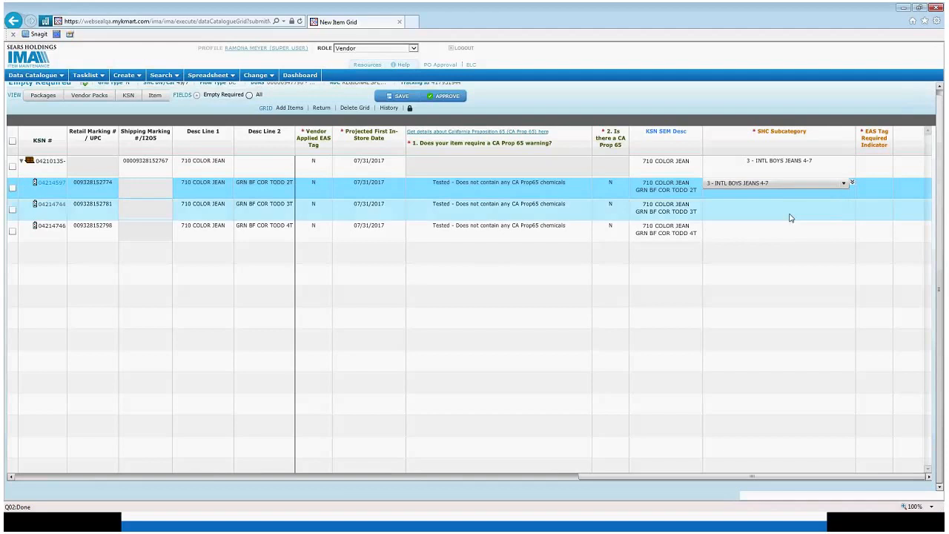
pyautogui.click(852, 183)
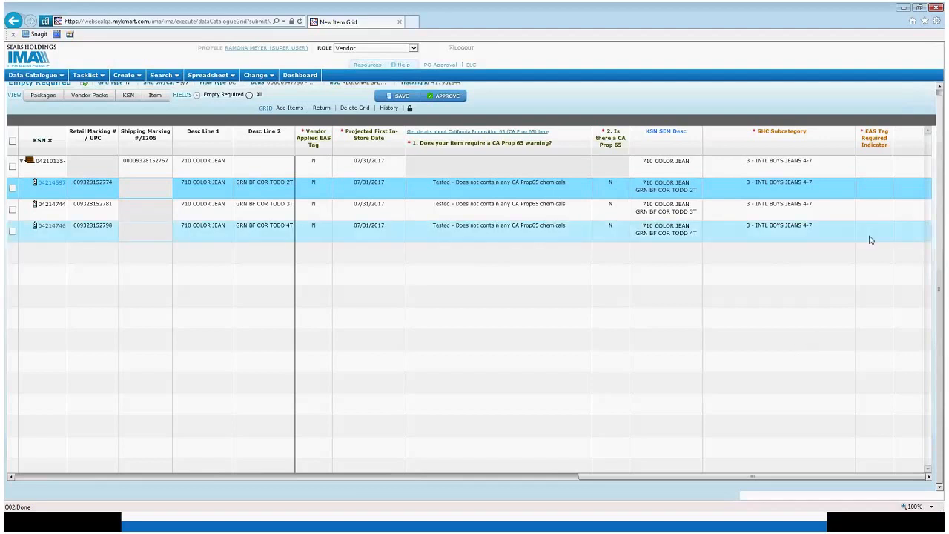
# - Set the EAS Tag Required Indicator to No for the pack and all three jeans, and approve the grid
pyautogui.click(875, 172)
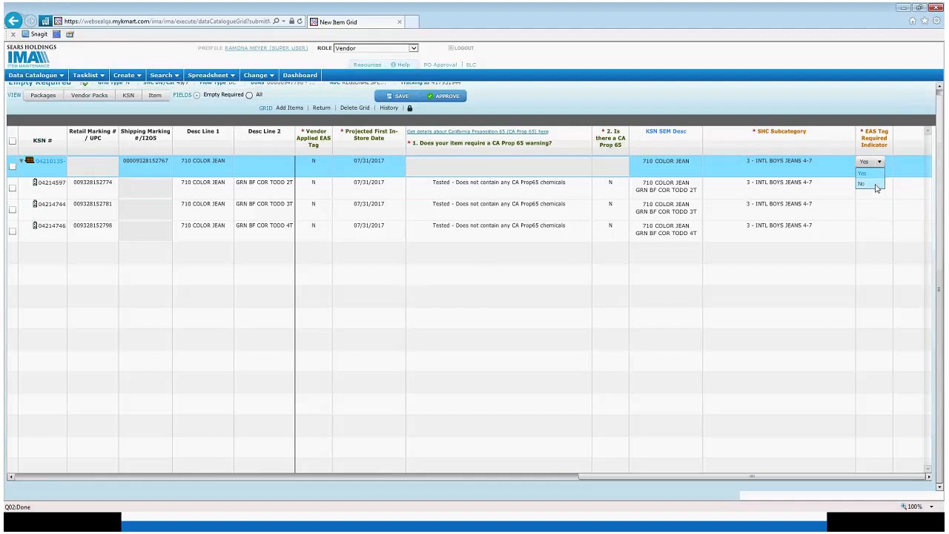
pyautogui.click(876, 185)
pyautogui.click(869, 185)
pyautogui.click(863, 205)
pyautogui.click(891, 185)
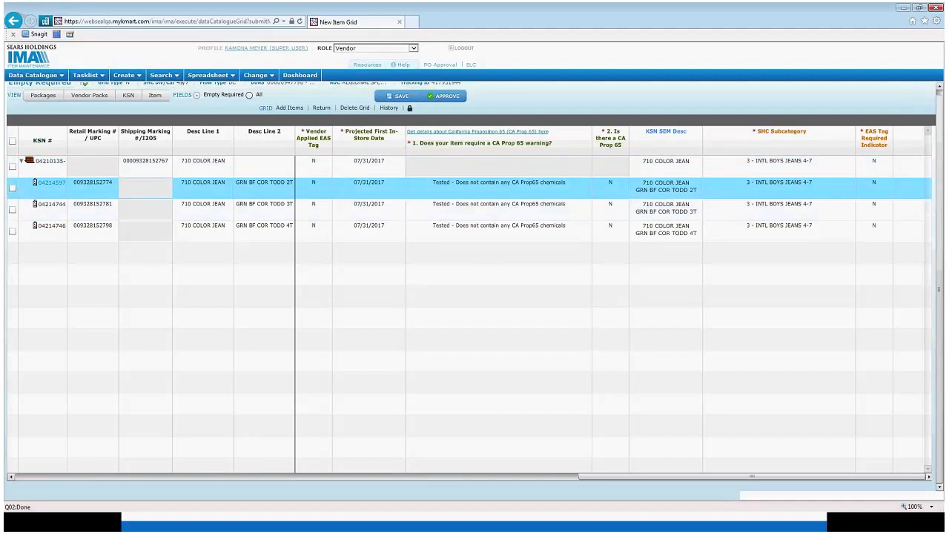
pyautogui.click(448, 97)
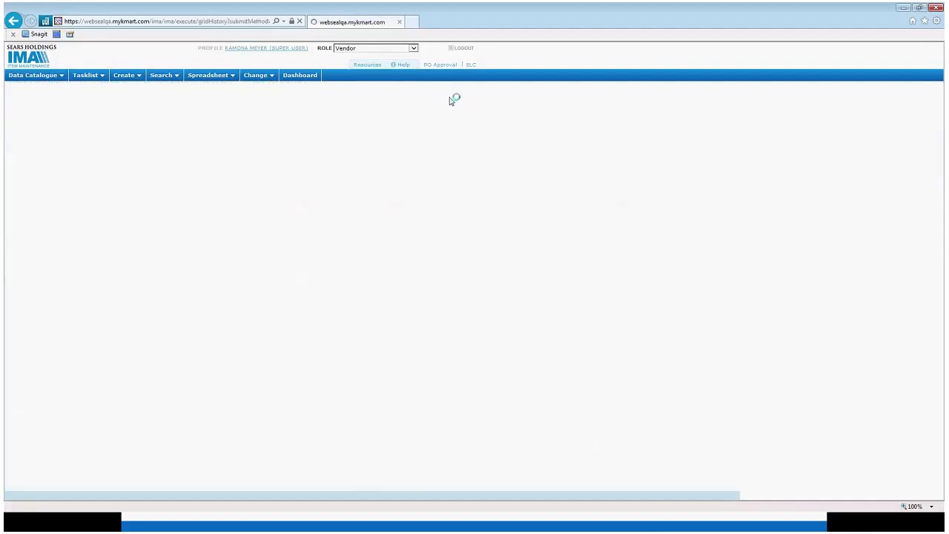